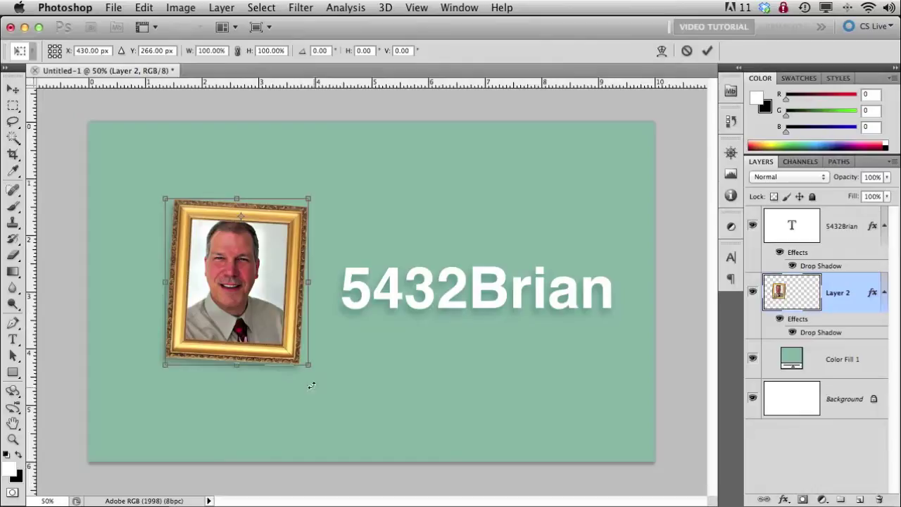
# Rotate the framed portrait counterclockwise by about 3.8 degrees and apply the transformation.
pyautogui.moveTo(311, 382); pyautogui.dragTo(342, 392)
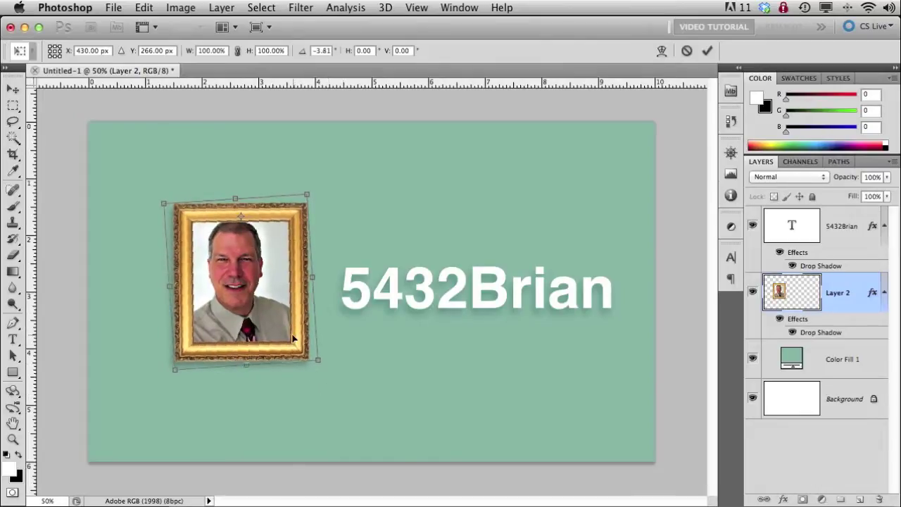
pyautogui.press('Return')
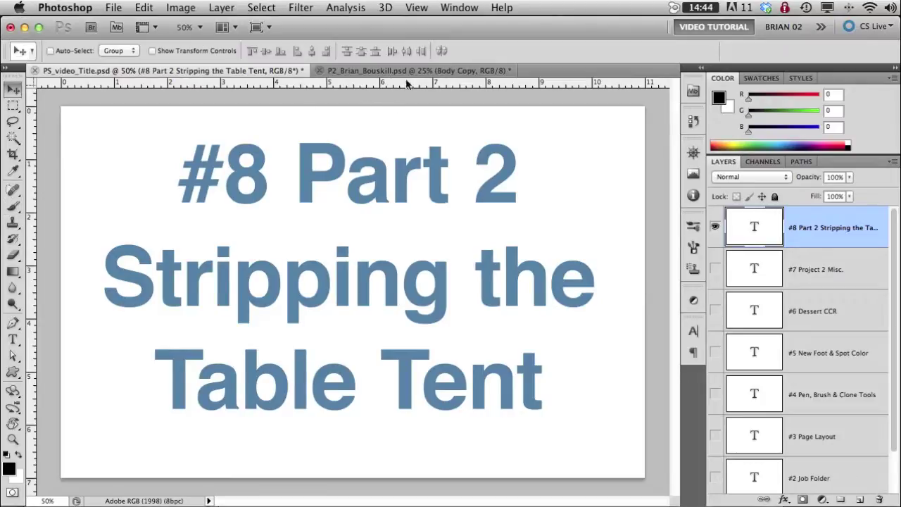
# In the Cool & Lite parfait document, select all the text of the paragraph layer in the Body Copy group and copy it.
pyautogui.click(405, 70)
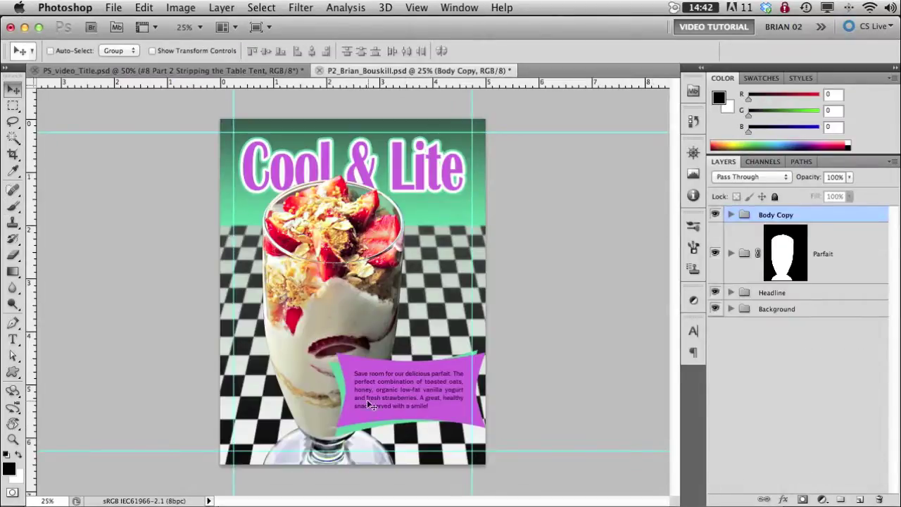
pyautogui.click(730, 214)
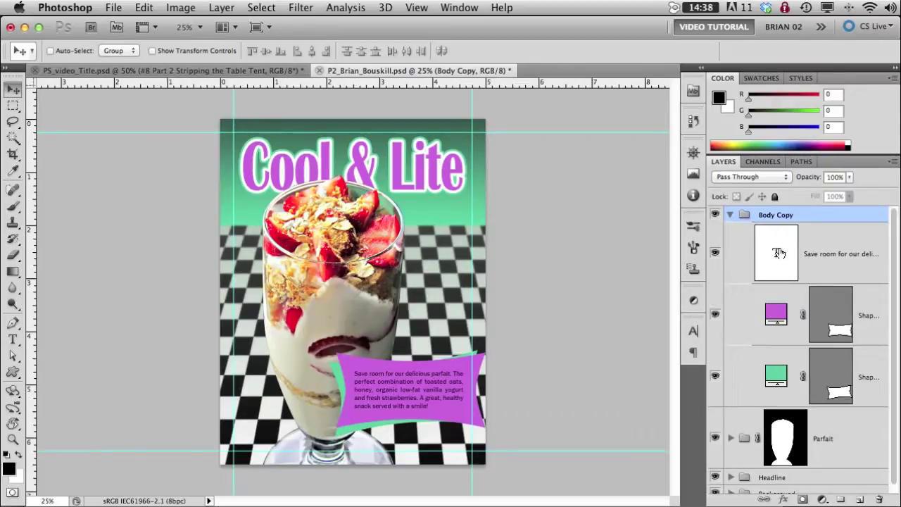
pyautogui.doubleClick(776, 253)
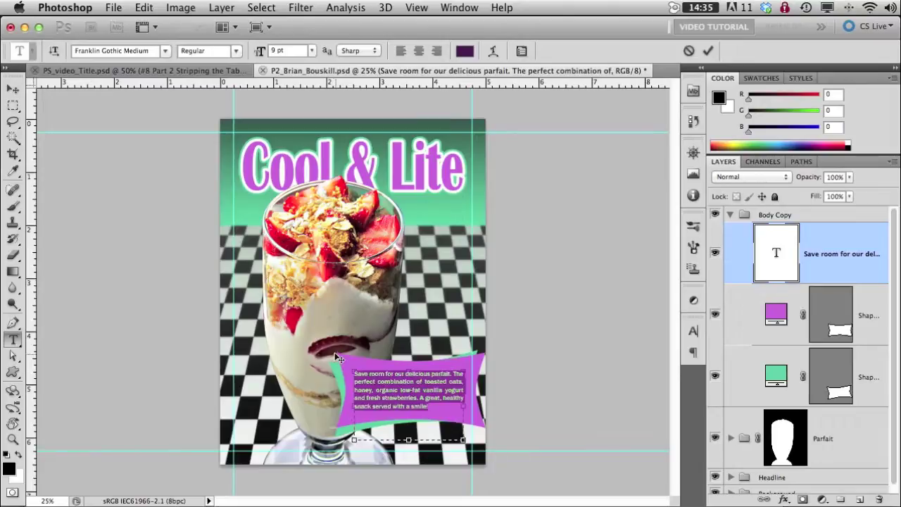
pyautogui.click(12, 88)
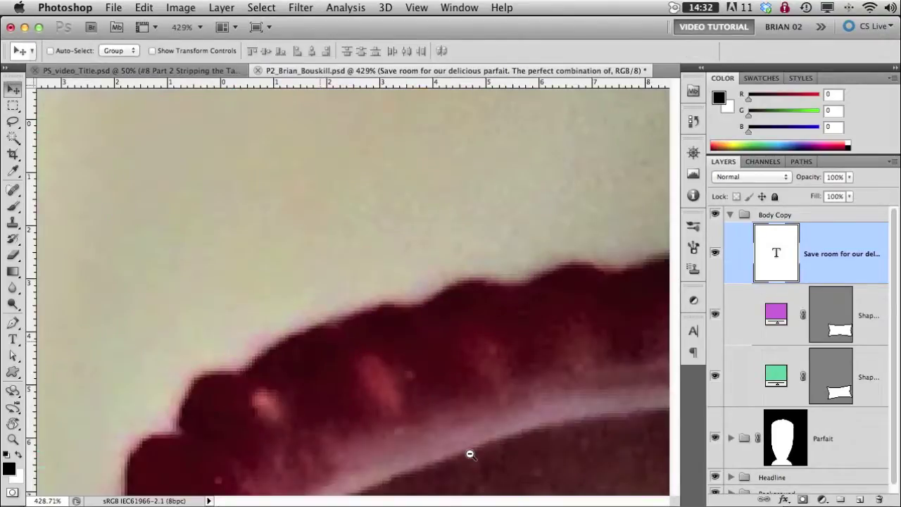
pyautogui.moveTo(469, 452); pyautogui.dragTo(209, 157)
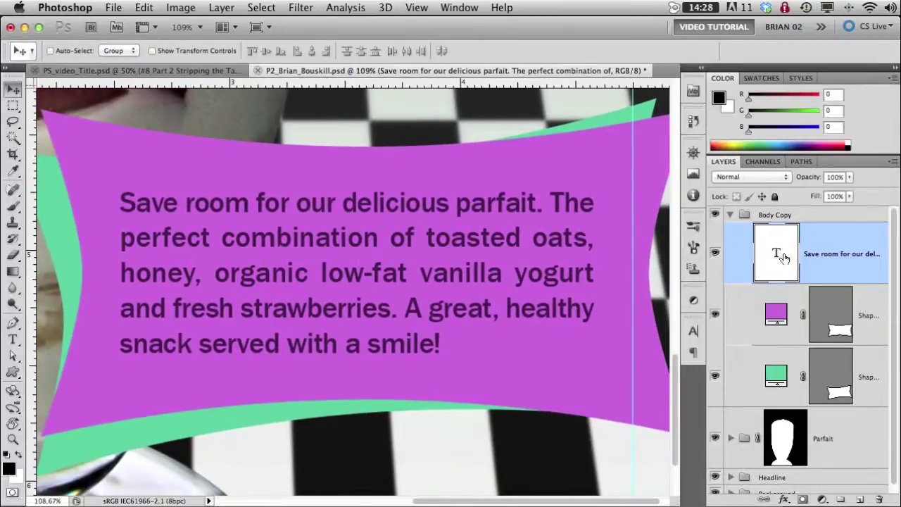
pyautogui.doubleClick(776, 253)
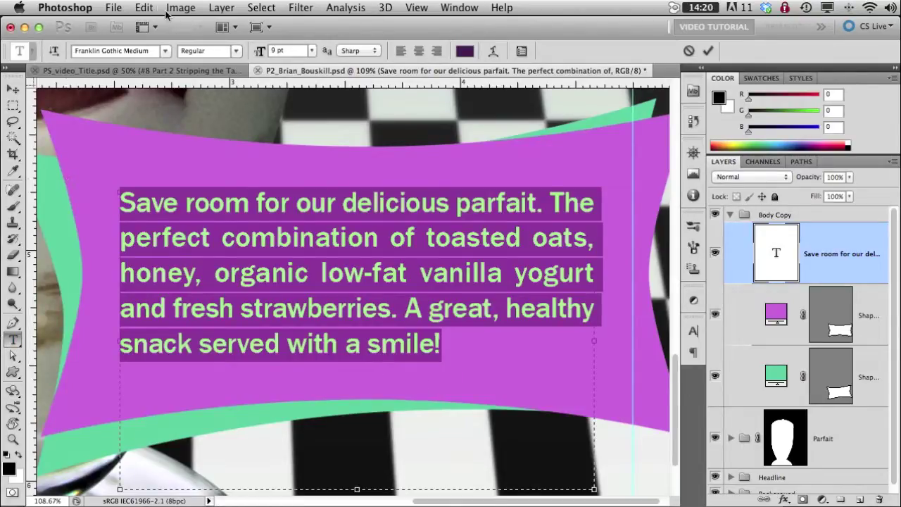
pyautogui.click(140, 7)
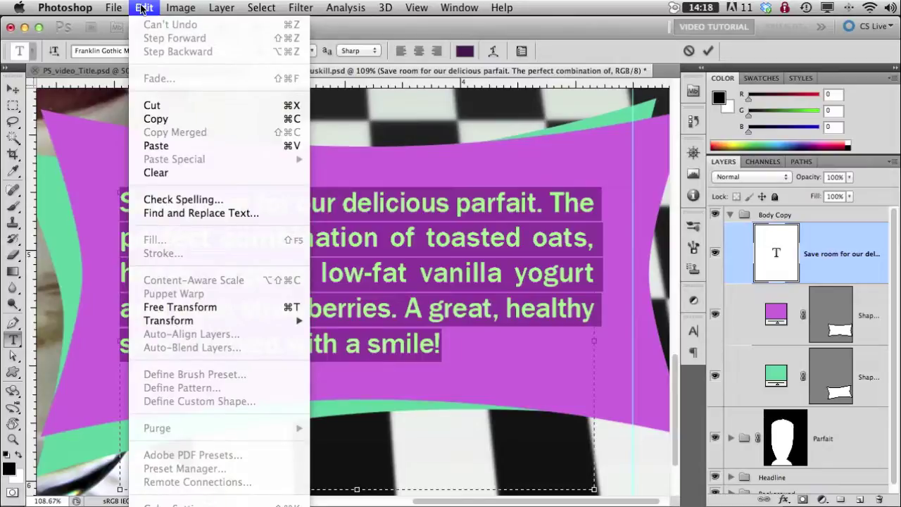
pyautogui.click(161, 121)
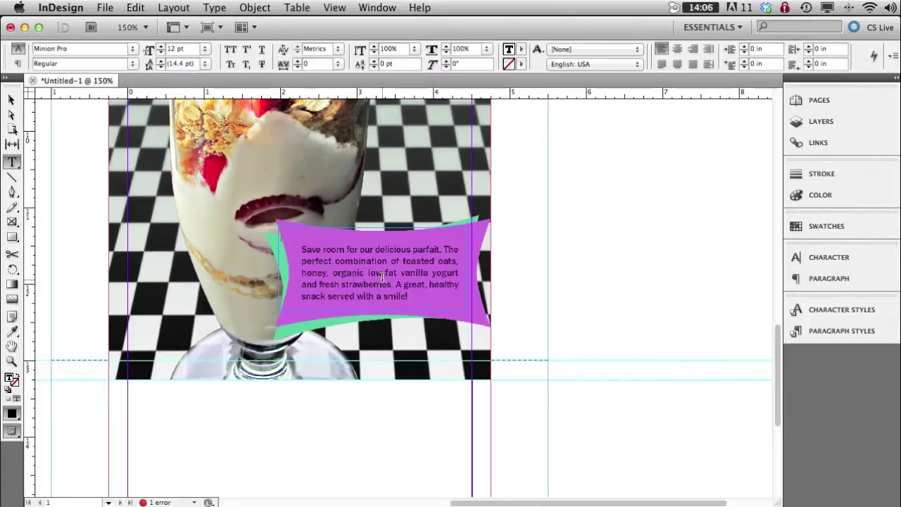
# Paste the copied body paragraph into the empty text frame over the purple banner in InDesign.
pyautogui.click(18, 102)
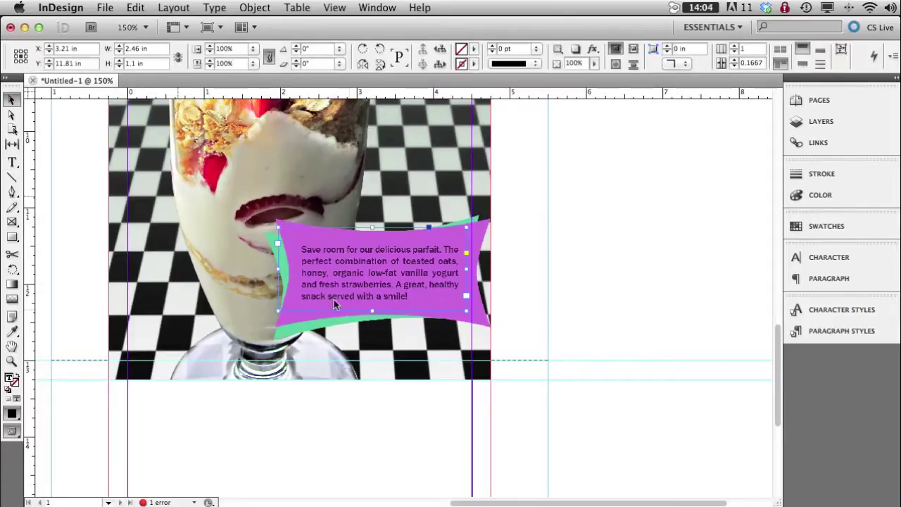
pyautogui.moveTo(503, 356); pyautogui.dragTo(503, 356)
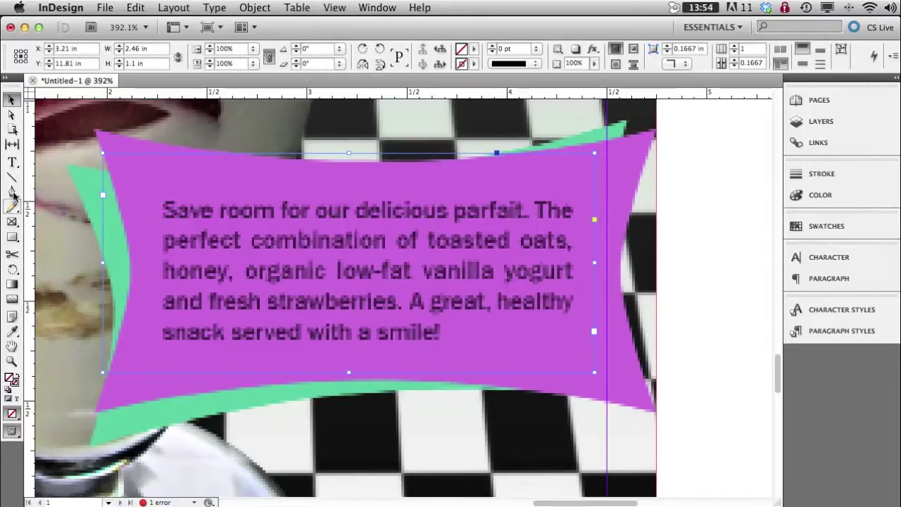
pyautogui.click(12, 162)
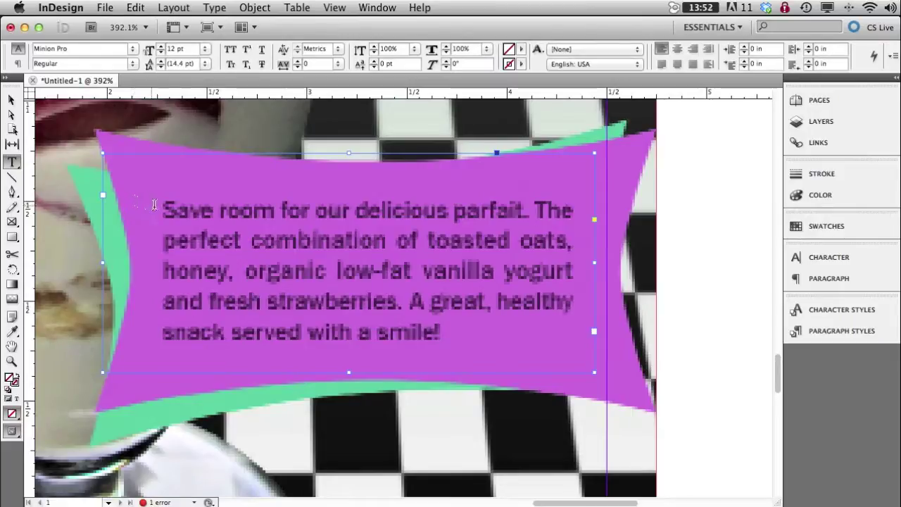
pyautogui.click(154, 205)
pyautogui.press('super+v')
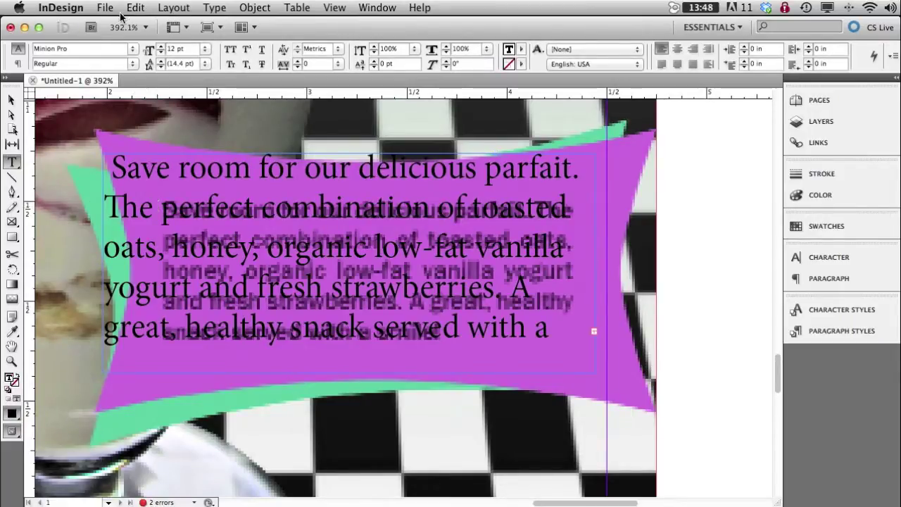
pyautogui.click(135, 7)
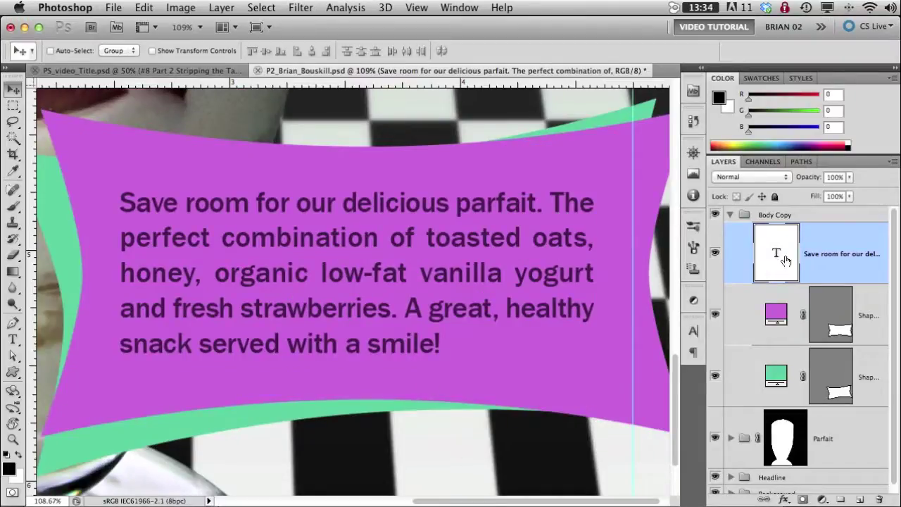
# Check the character settings of the body copy text layer in Photoshop and return to InDesign.
pyautogui.click(693, 330)
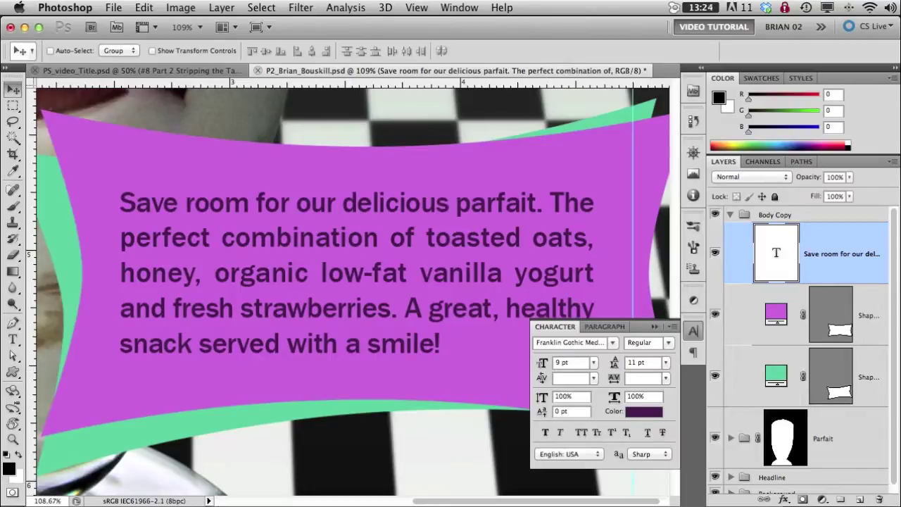
pyautogui.press('super+Tab')
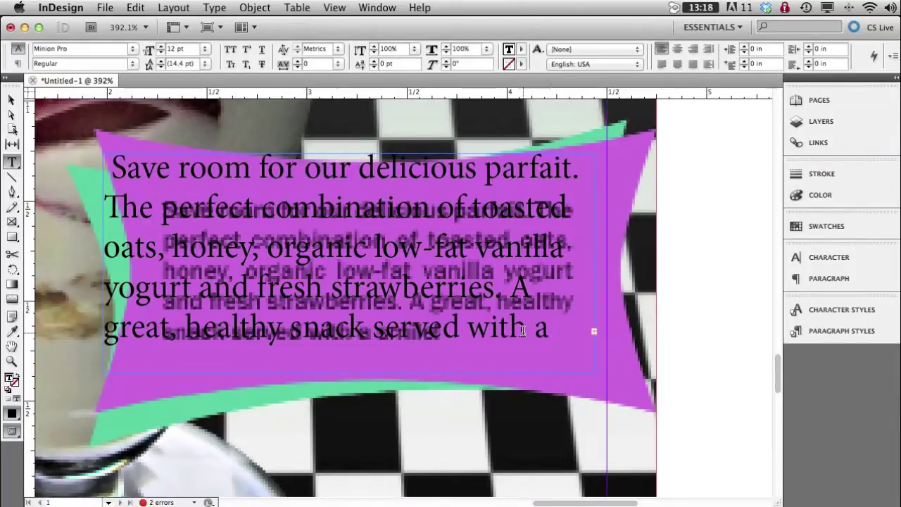
# Color all of the pasted paragraph text with the green swatch C=75 M=5 Y=100 K=0 and deselect the characters.
pyautogui.doubleClick(510, 331)
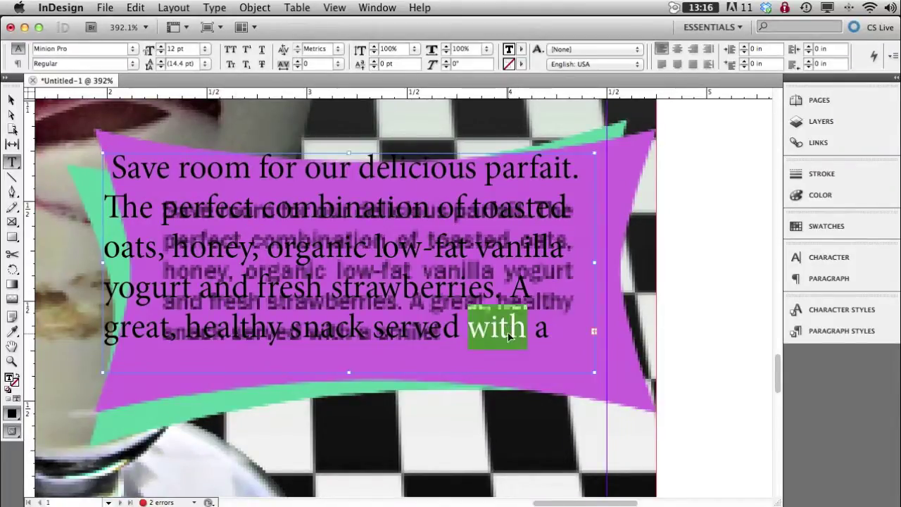
pyautogui.press('super+a')
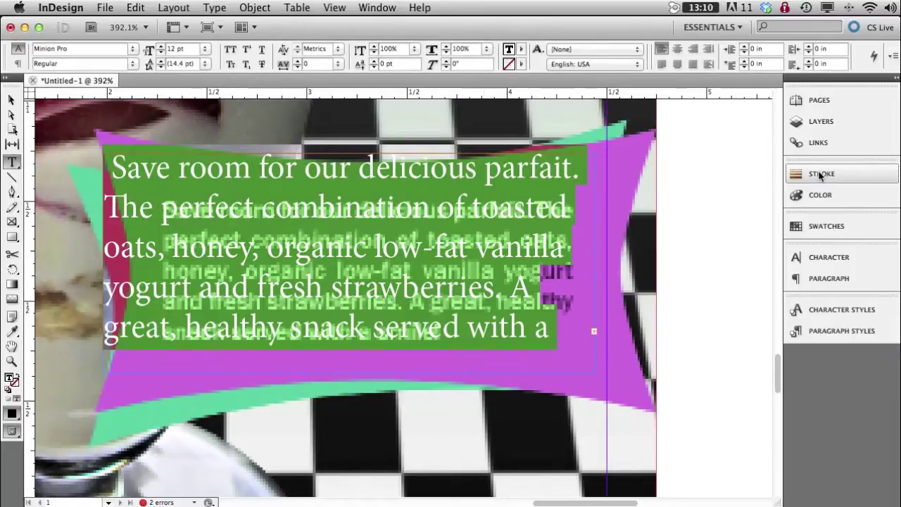
pyautogui.click(820, 228)
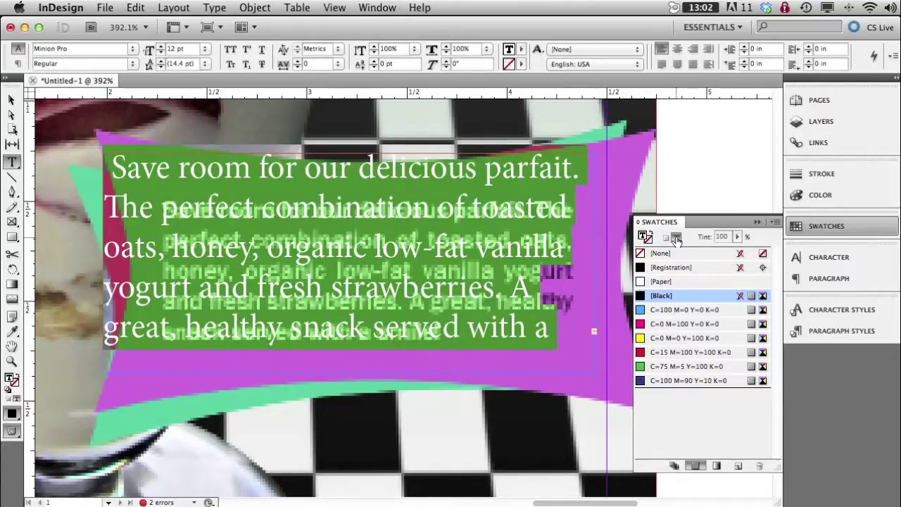
pyautogui.click(686, 366)
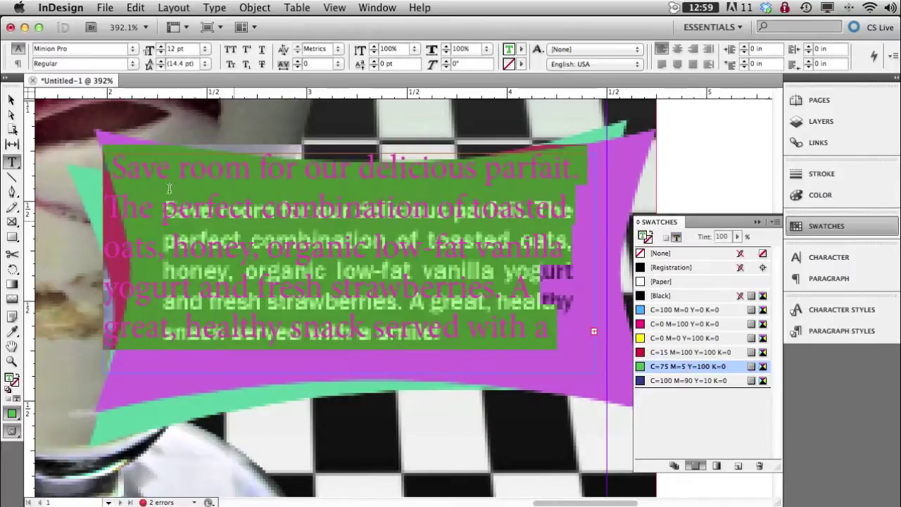
pyautogui.click(13, 101)
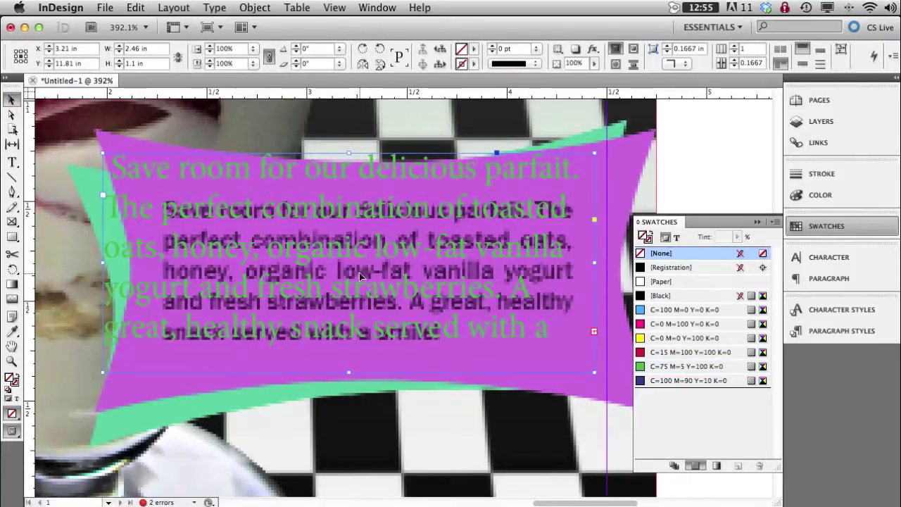
# Recolor the entire paragraph text with the cyan swatch C=100 M=0 Y=0 K=0.
pyautogui.doubleClick(359, 272)
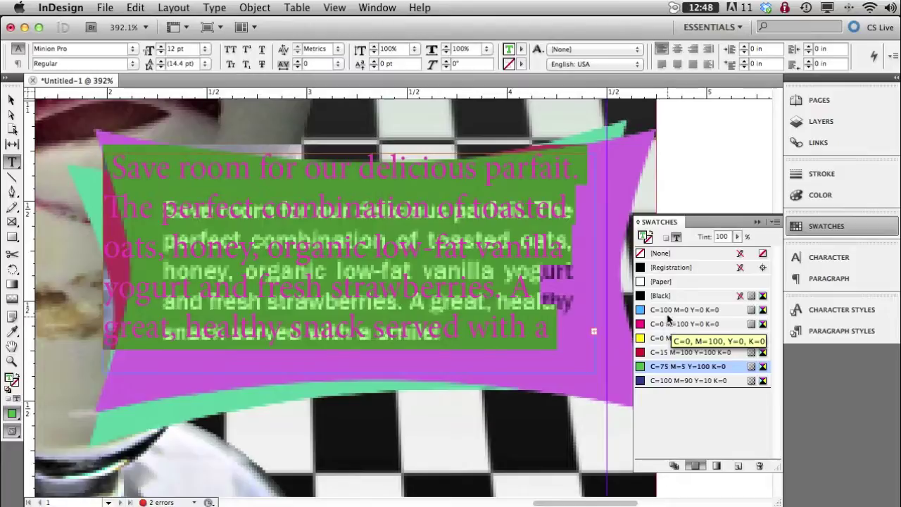
pyautogui.click(668, 311)
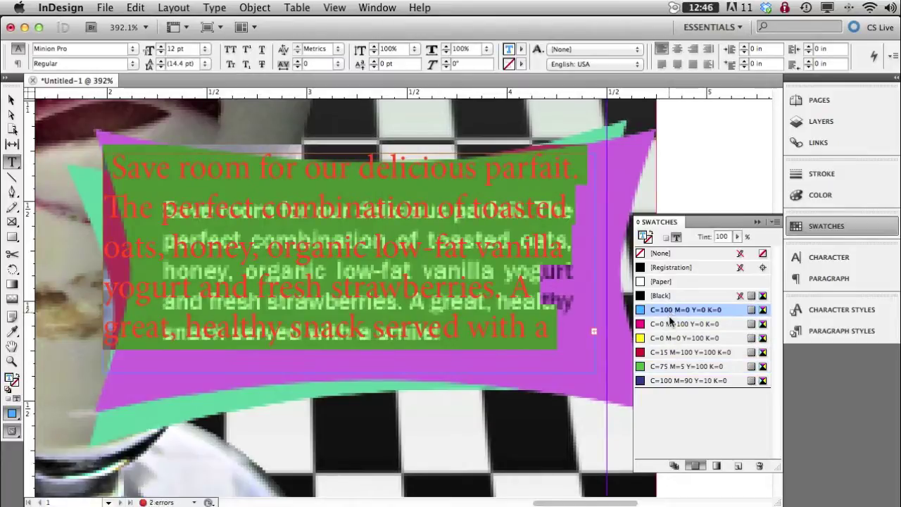
pyautogui.click(476, 318)
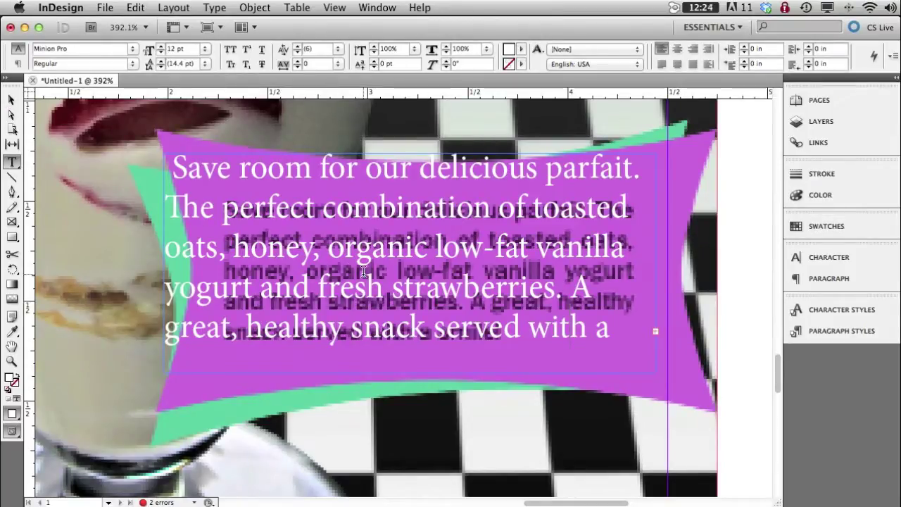
# Select the text frame over the purple banner as an object and set its font to Franklin Gothic Book.
pyautogui.doubleClick(363, 275)
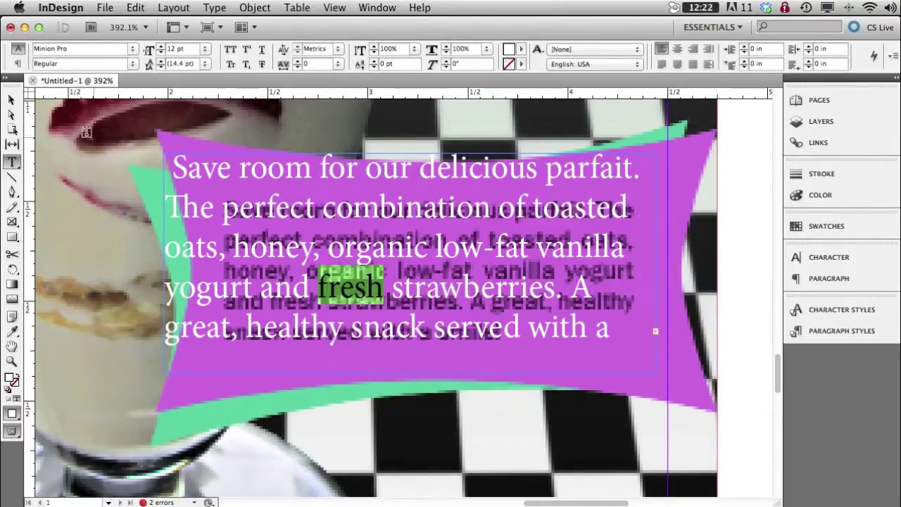
pyautogui.click(11, 100)
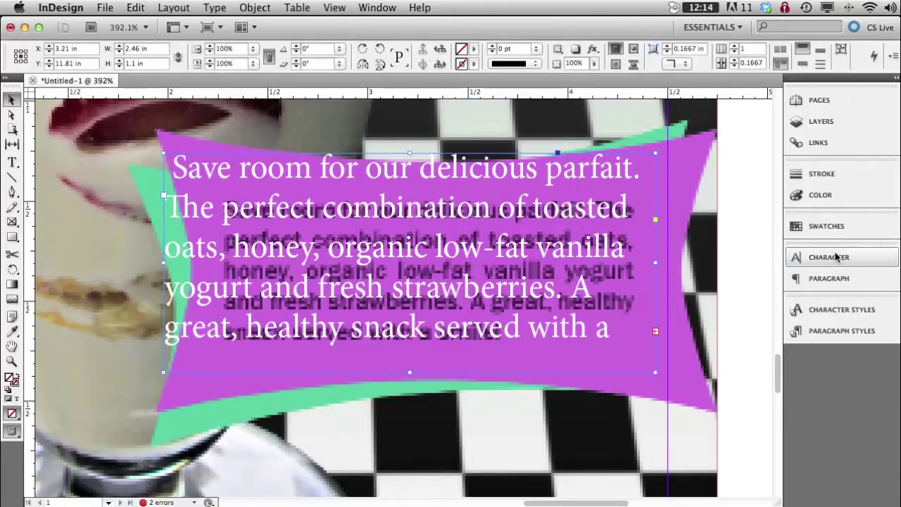
pyautogui.click(836, 258)
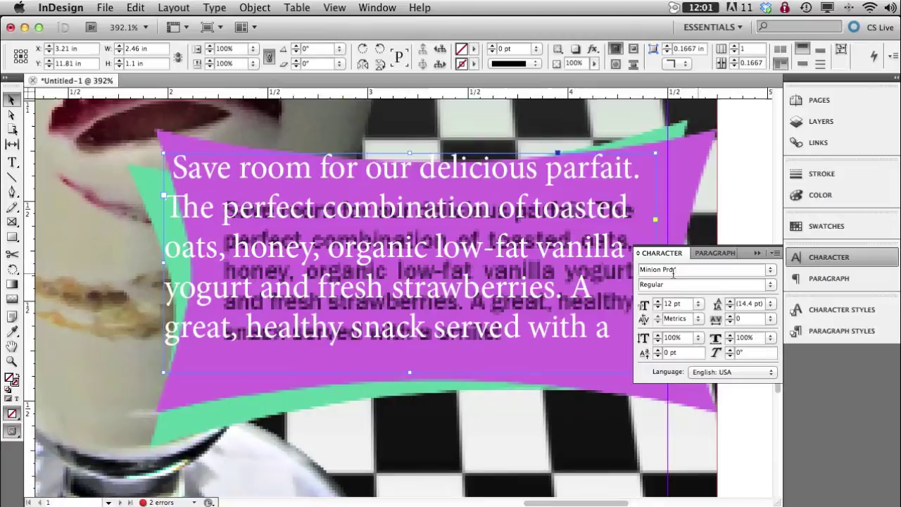
pyautogui.moveTo(674, 269); pyautogui.dragTo(639, 270)
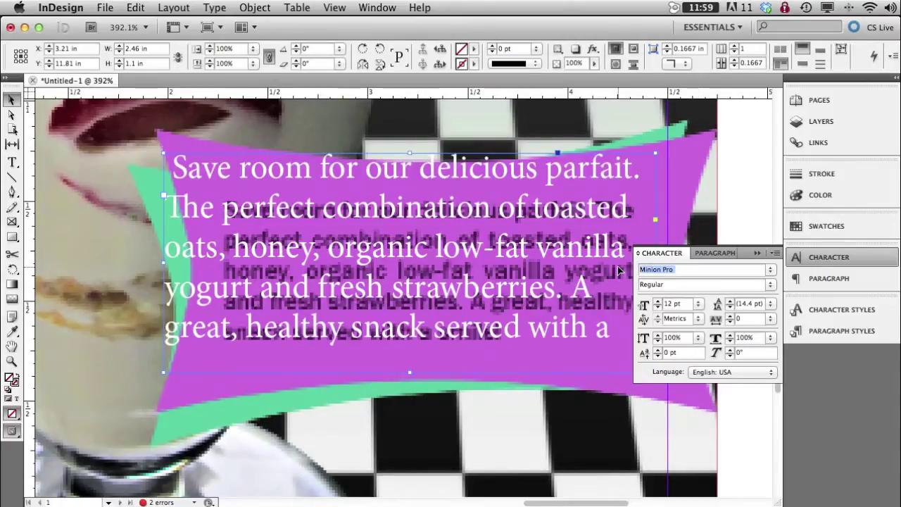
pyautogui.write('Franklin Gothic Book')
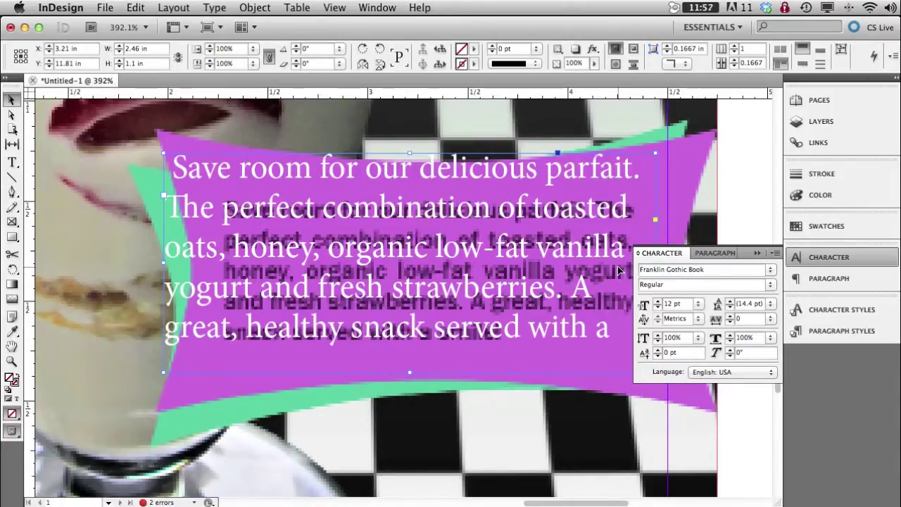
pyautogui.press('Return')
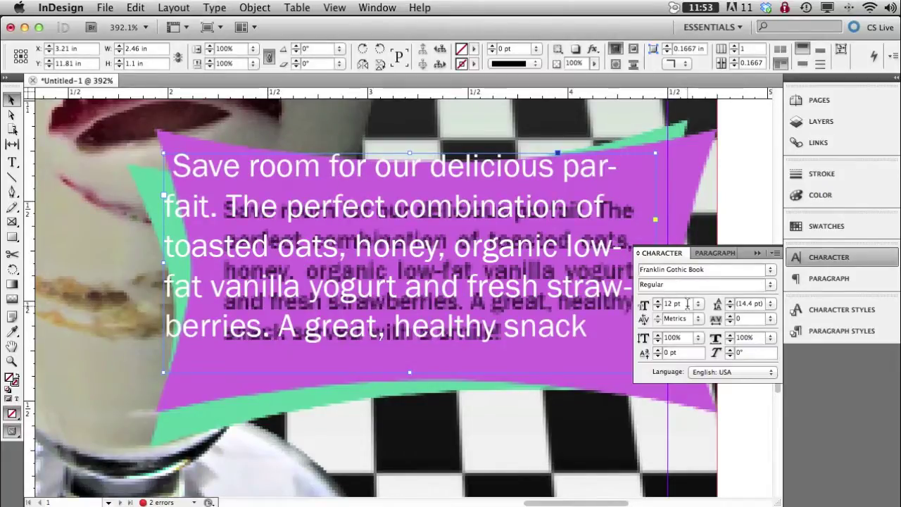
# Set the frame's text size to 9 pt and its leading to 11 pt.
pyautogui.click(646, 304)
pyautogui.write('9')
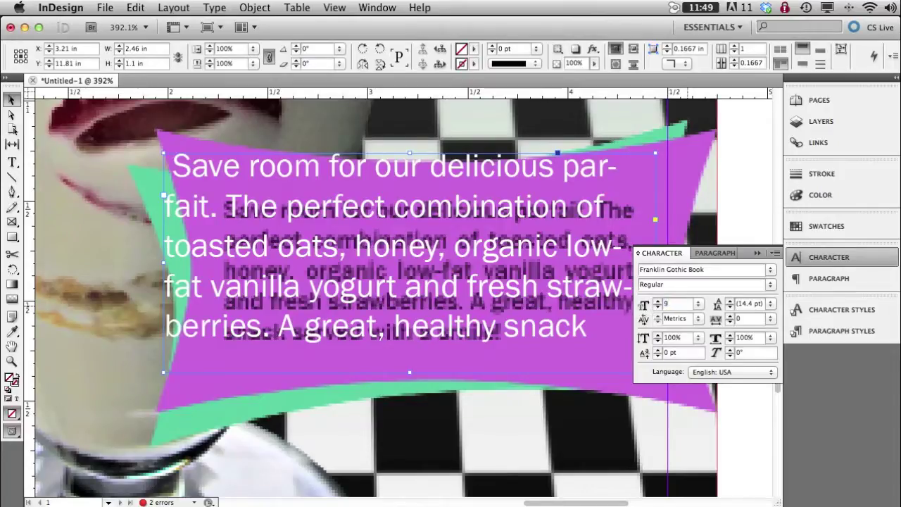
pyautogui.press('Tab')
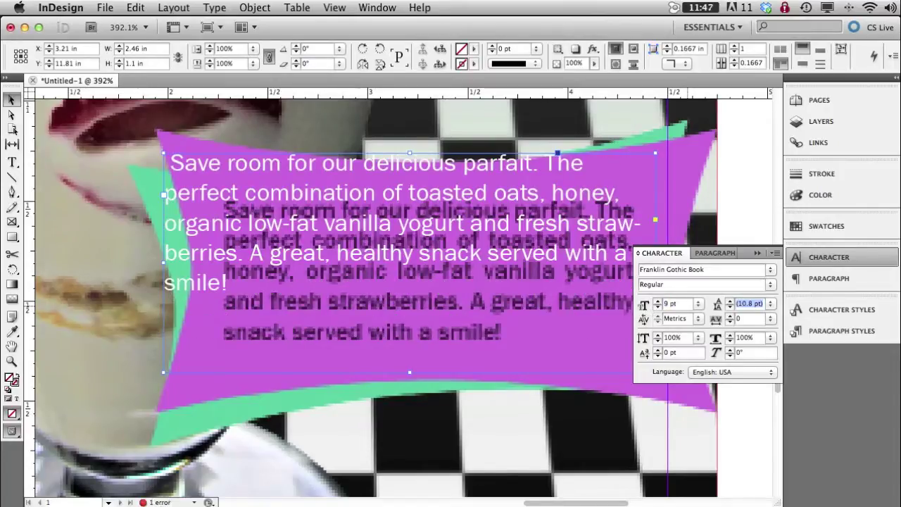
pyautogui.write('11')
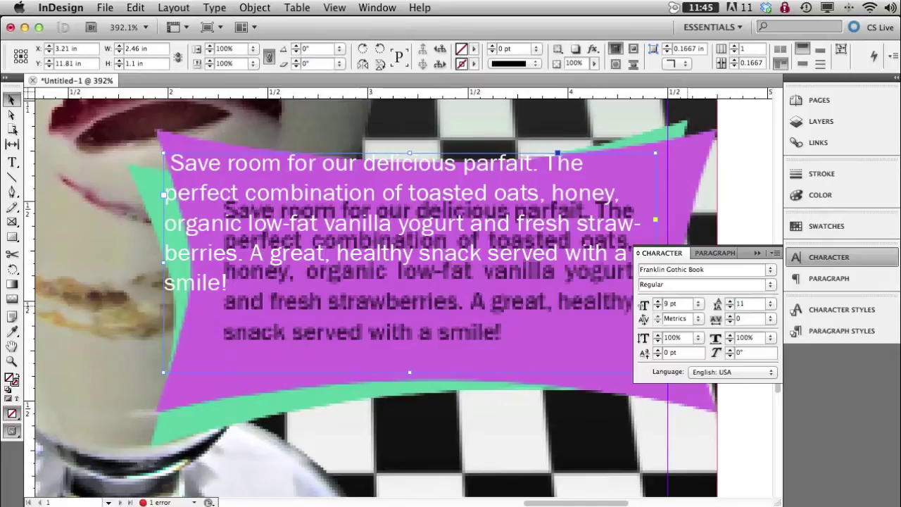
pyautogui.press('Tab')
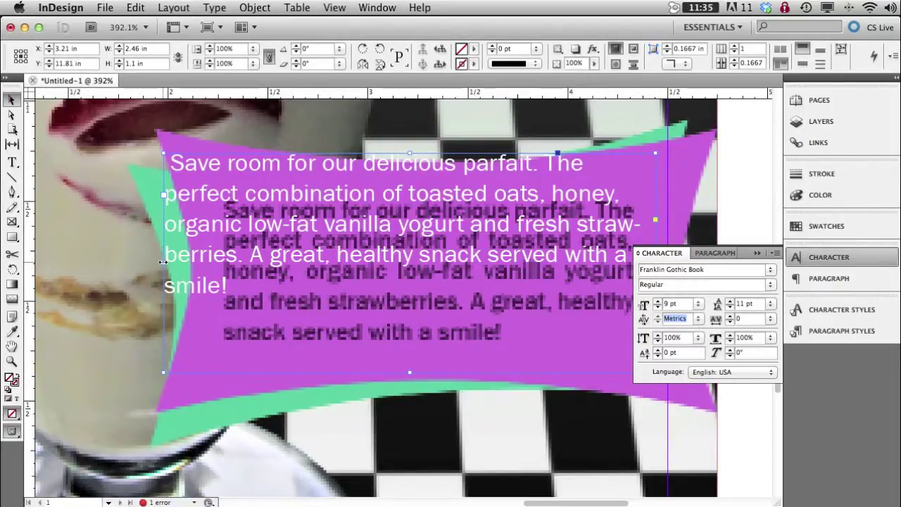
# Narrow the text frame from both sides to 2.055 in wide so it matches the width of the artwork's paragraph.
pyautogui.moveTo(163, 262); pyautogui.dragTo(221, 262)
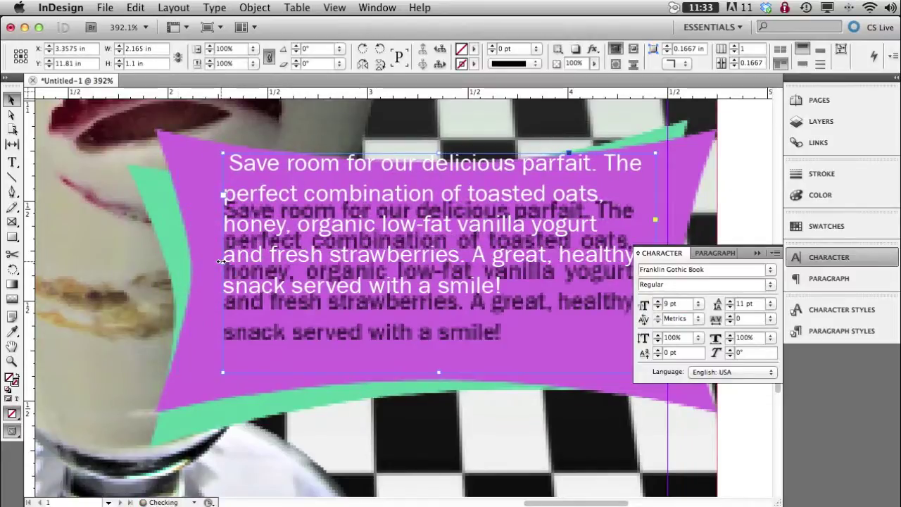
pyautogui.click(806, 254)
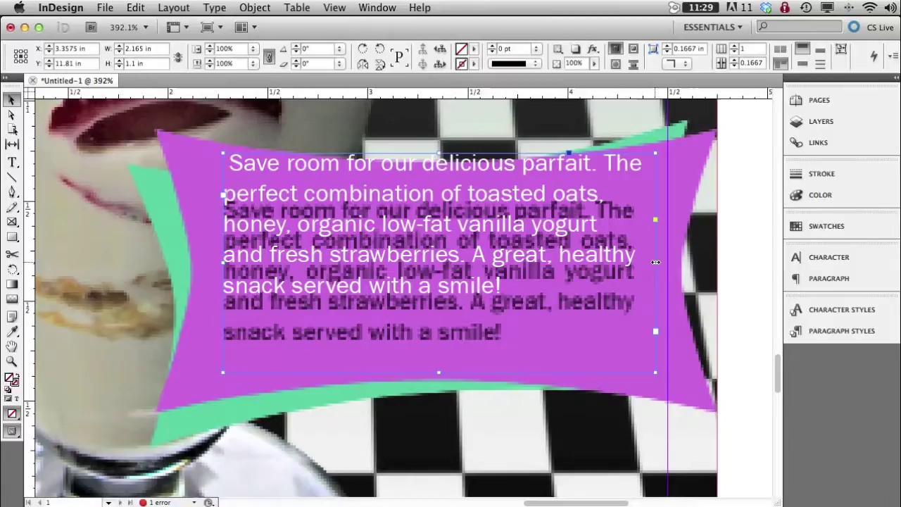
pyautogui.moveTo(655, 262); pyautogui.dragTo(634, 263)
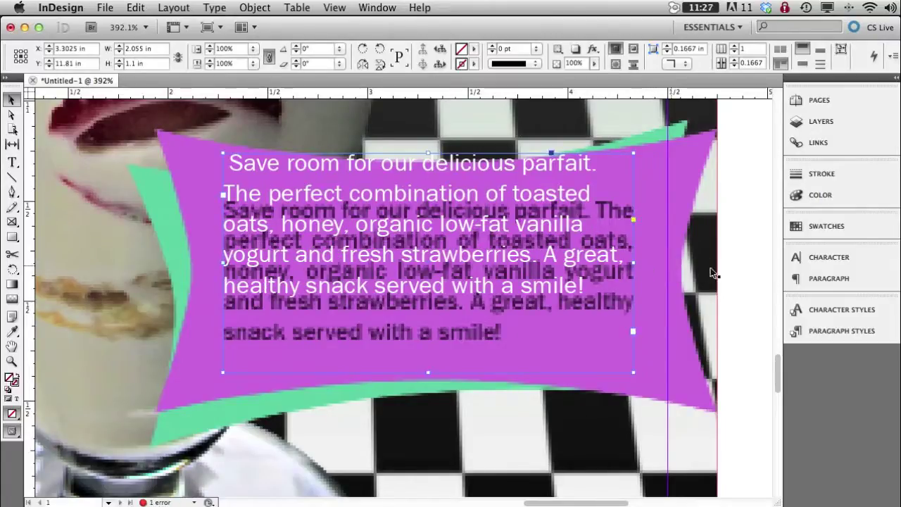
# Justify the paragraph with its last line aligned left.
pyautogui.click(829, 279)
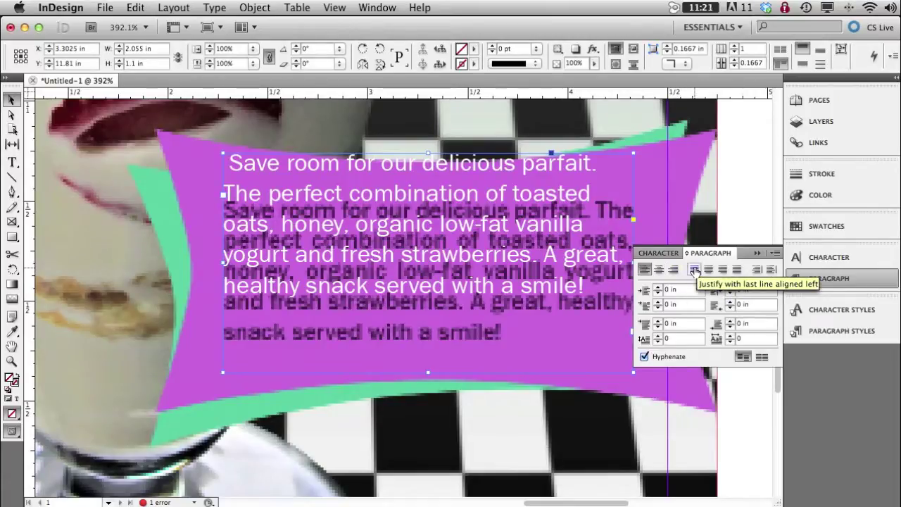
pyautogui.click(695, 271)
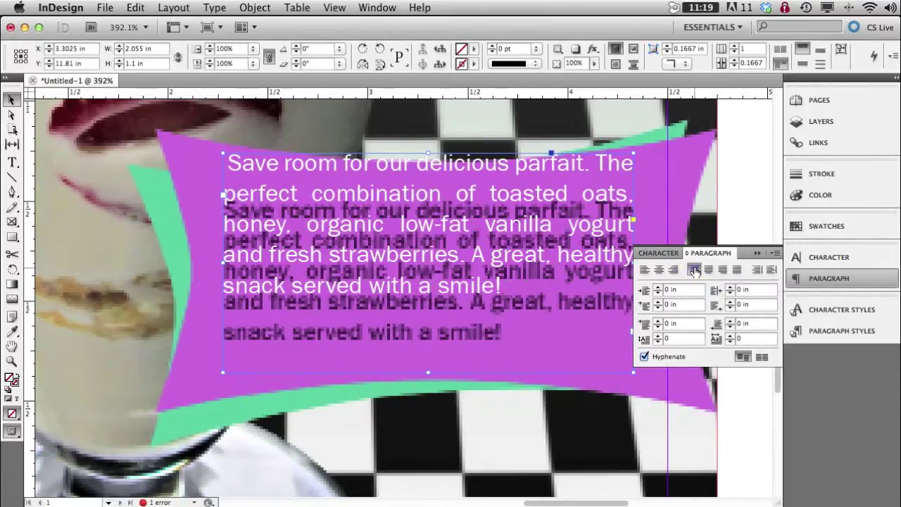
pyautogui.click(839, 278)
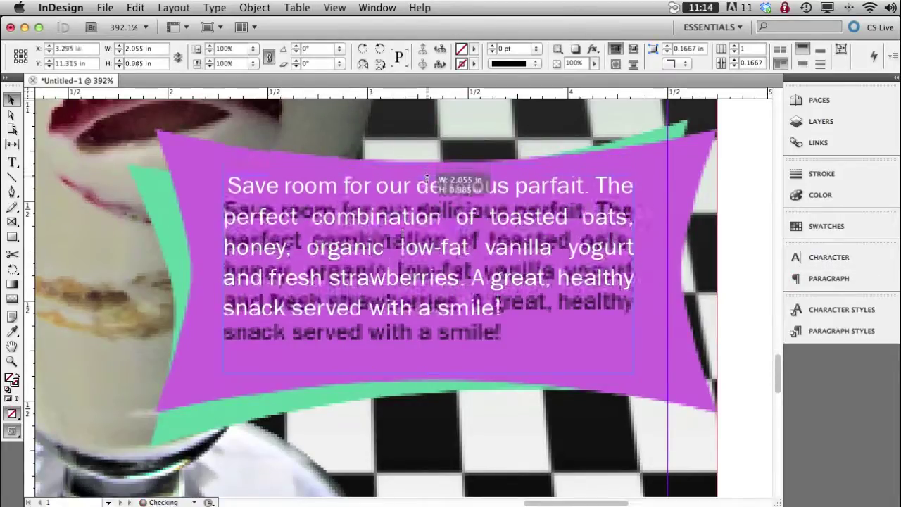
# Lower the frame's top edge to a height of 0.865 in over the artwork's copy and delete the space before "Save".
pyautogui.moveTo(426, 173); pyautogui.dragTo(425, 203)
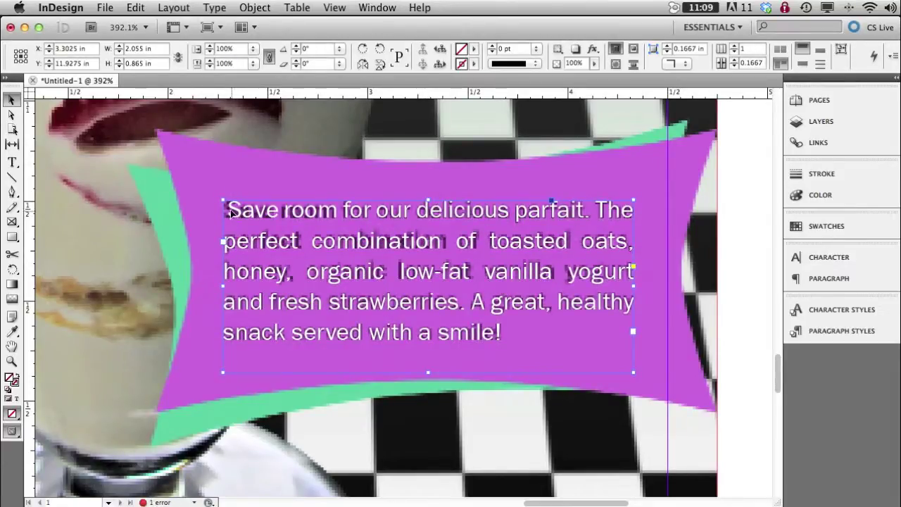
pyautogui.doubleClick(256, 253)
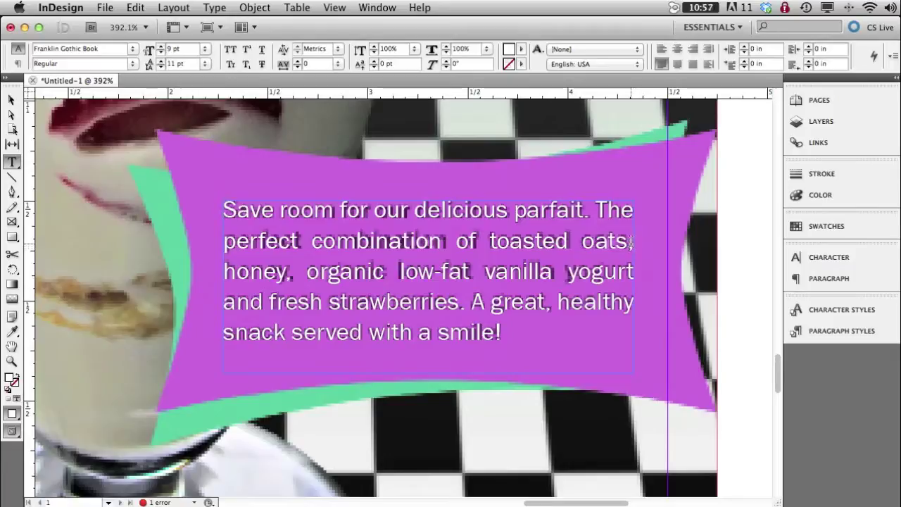
# Set the tracking of the second line, "perfect combination of toasted oats,", to 20.
pyautogui.moveTo(633, 243); pyautogui.dragTo(218, 245)
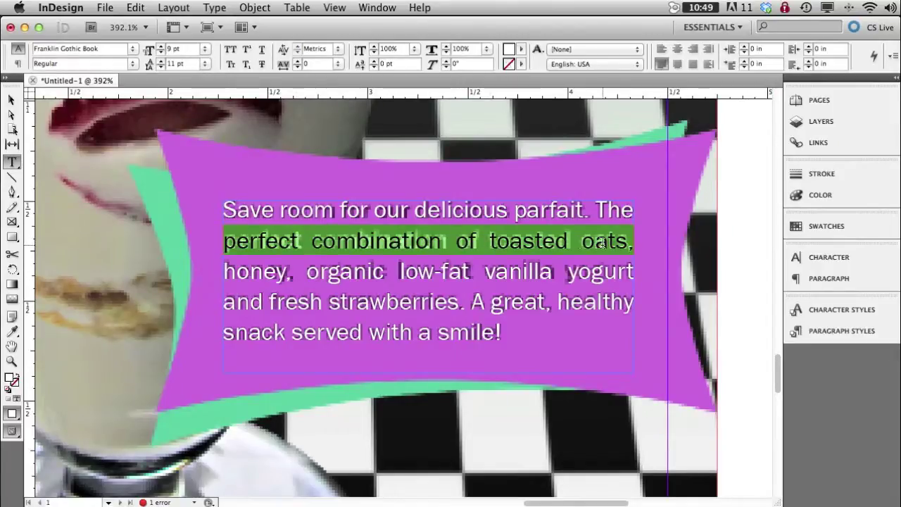
pyautogui.click(827, 257)
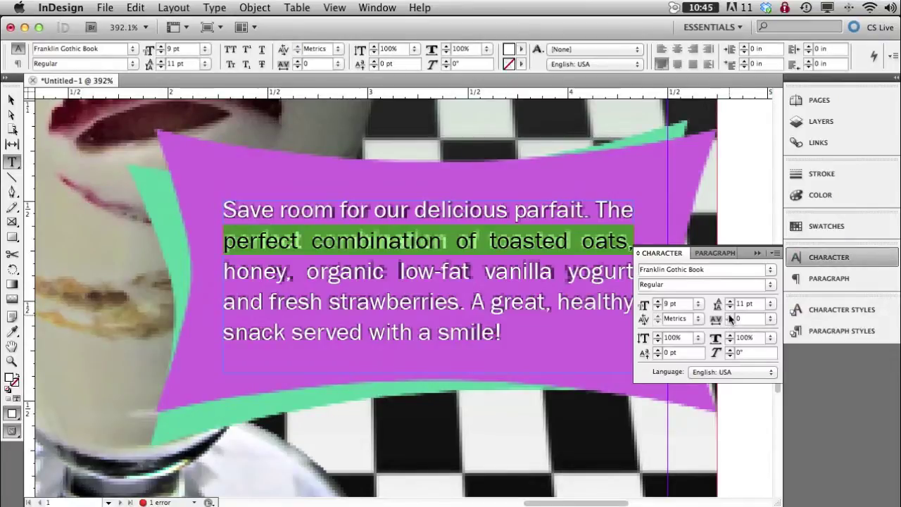
pyautogui.click(729, 316)
pyautogui.click(730, 317)
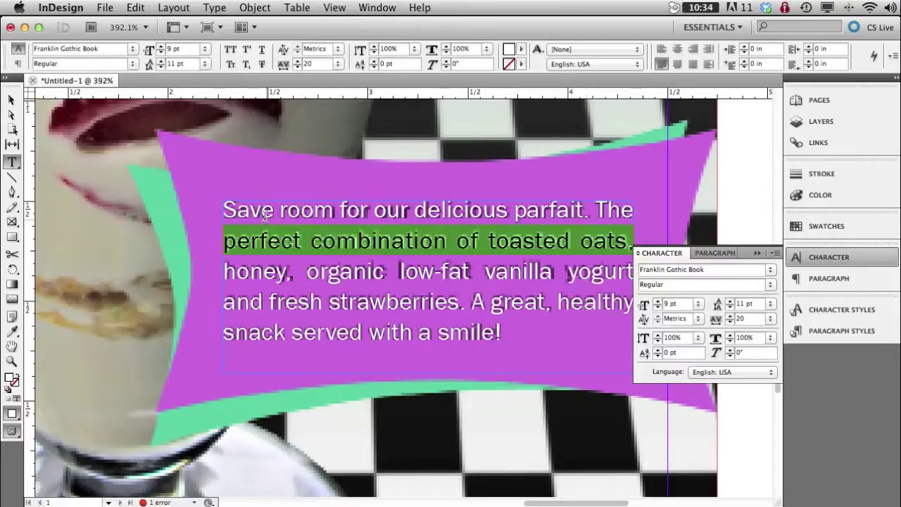
pyautogui.click(12, 100)
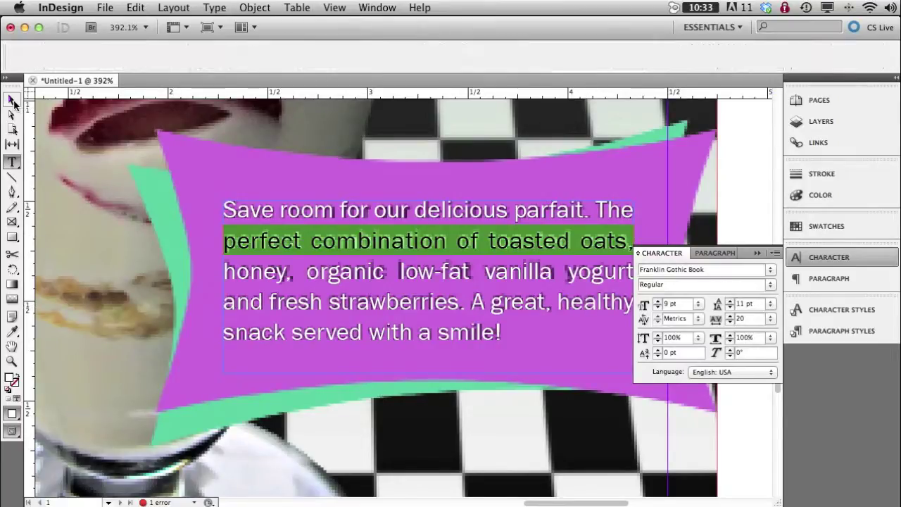
pyautogui.click(377, 197)
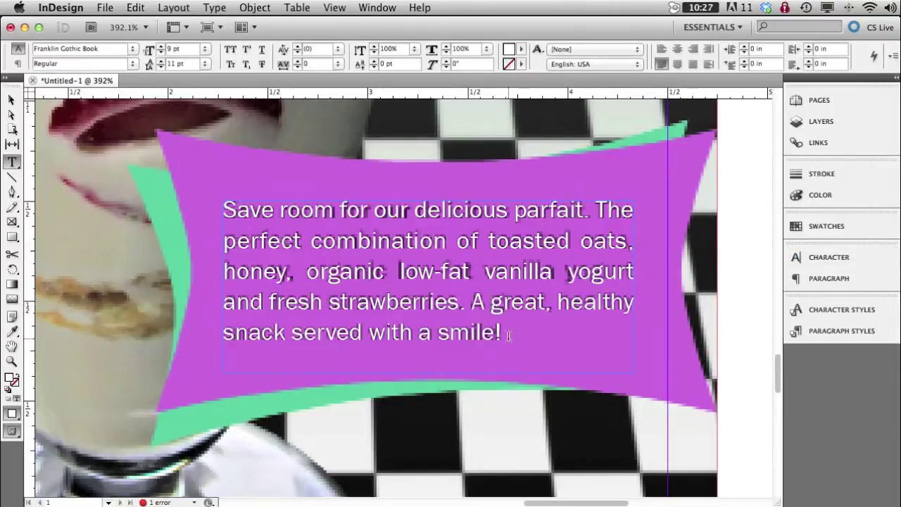
# Color all of the paragraph text with the [Black] swatch and reselect the frame as an object.
pyautogui.moveTo(508, 336); pyautogui.dragTo(370, 156)
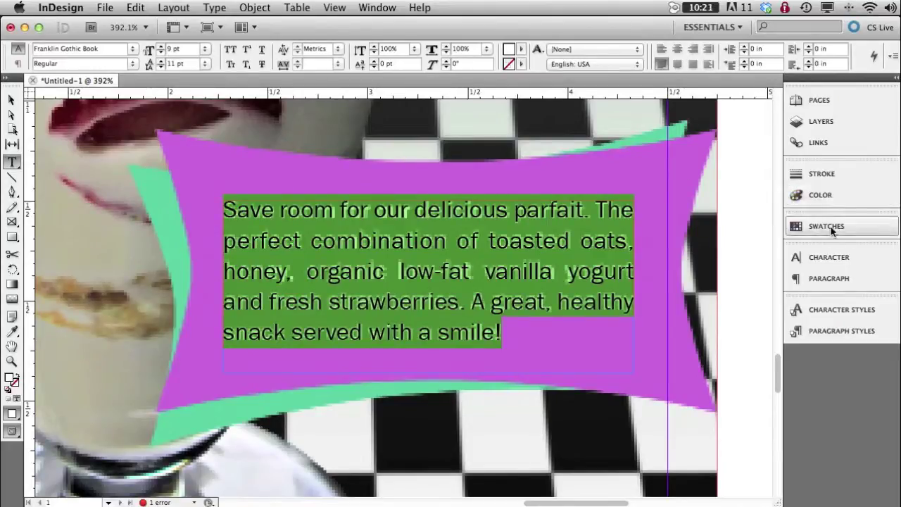
pyautogui.click(827, 225)
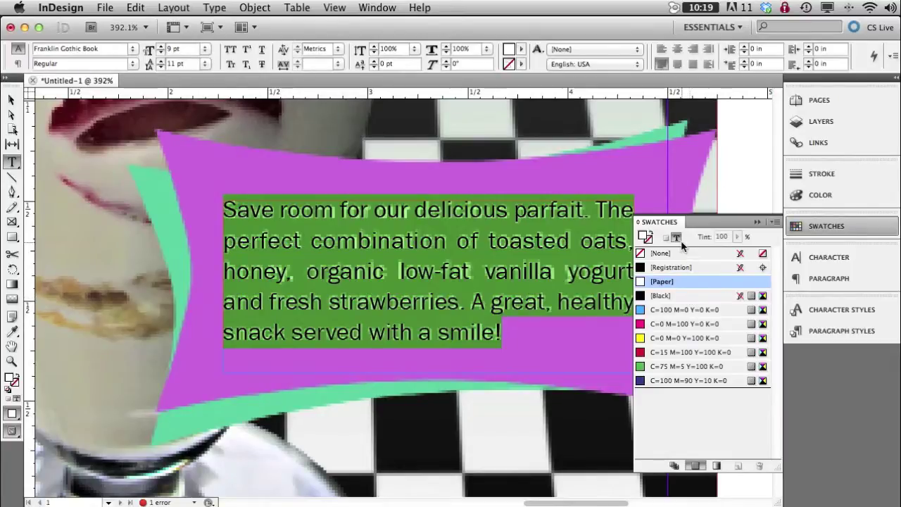
pyautogui.click(676, 238)
pyautogui.click(661, 296)
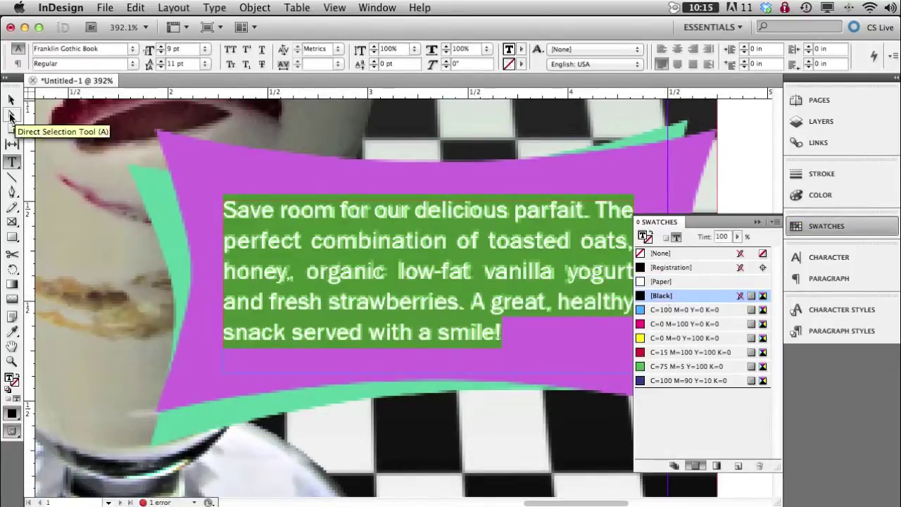
pyautogui.click(11, 100)
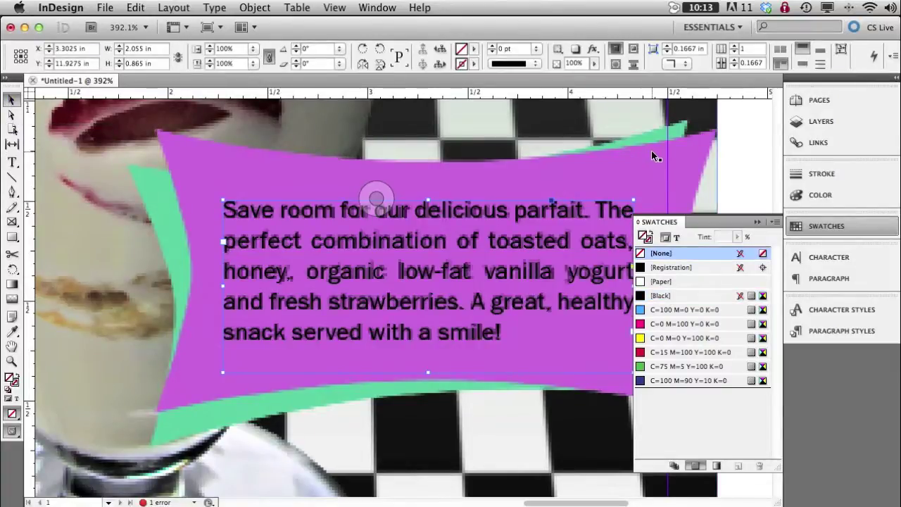
pyautogui.click(807, 226)
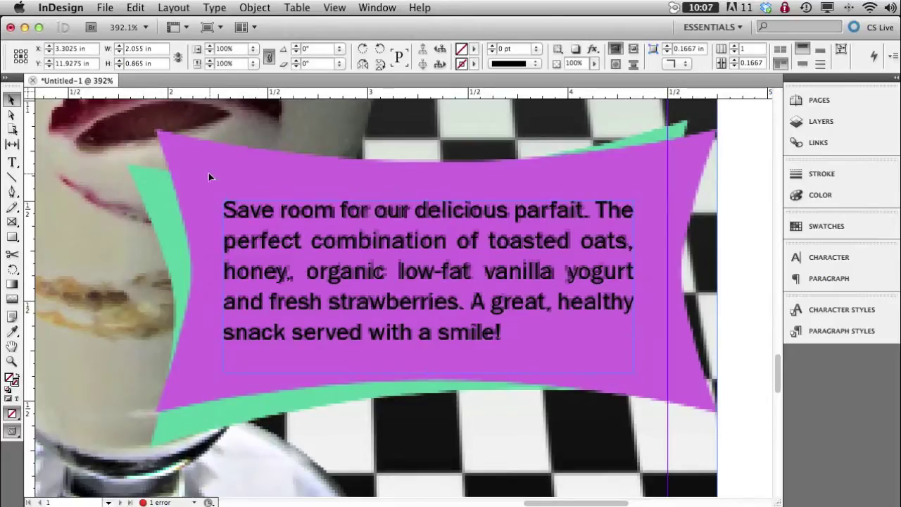
# Shift the placed artwork out from under the live text to compare the two paragraphs, and restore its position.
pyautogui.moveTo(209, 172); pyautogui.dragTo(161, 188)
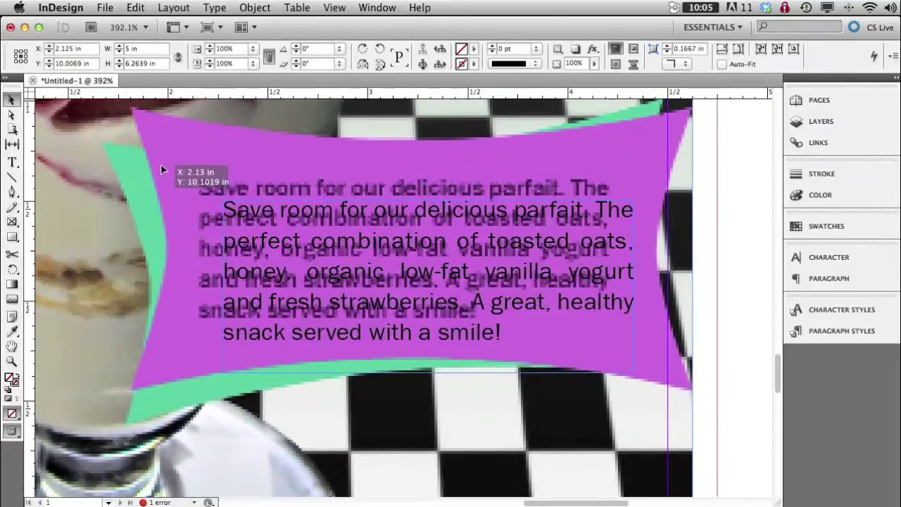
pyautogui.moveTo(160, 165); pyautogui.dragTo(200, 188)
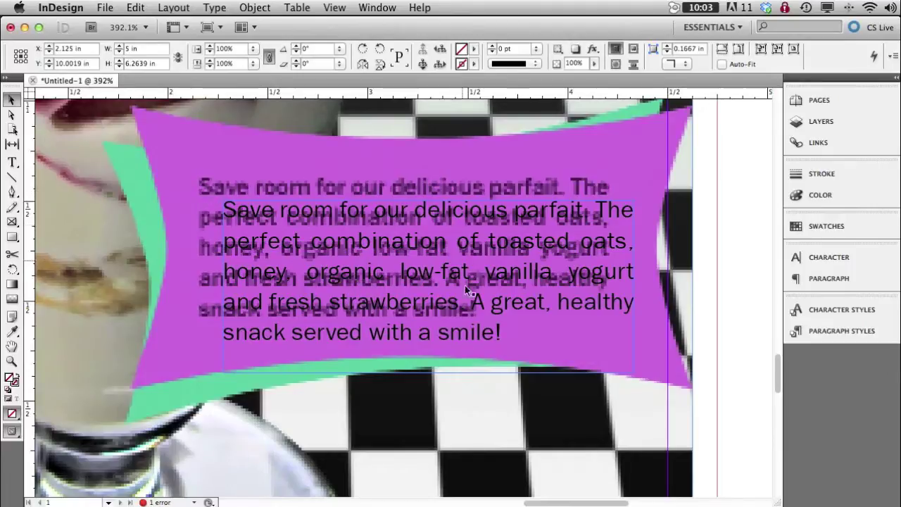
pyautogui.moveTo(478, 391); pyautogui.dragTo(479, 390)
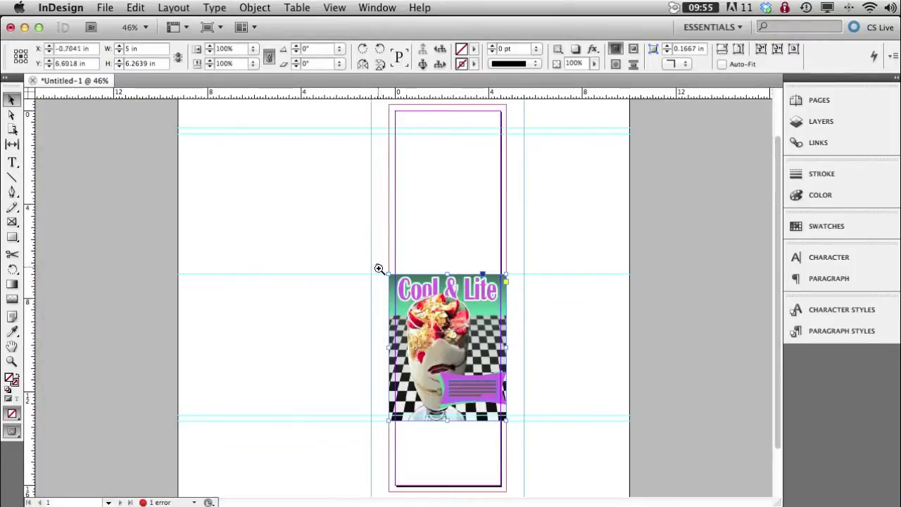
# Relink the missing JPEG artwork to its P2 TIFF version in the Hi_Res folder of the P2 project folder on the Desktop.
pyautogui.moveTo(376, 265); pyautogui.dragTo(514, 426)
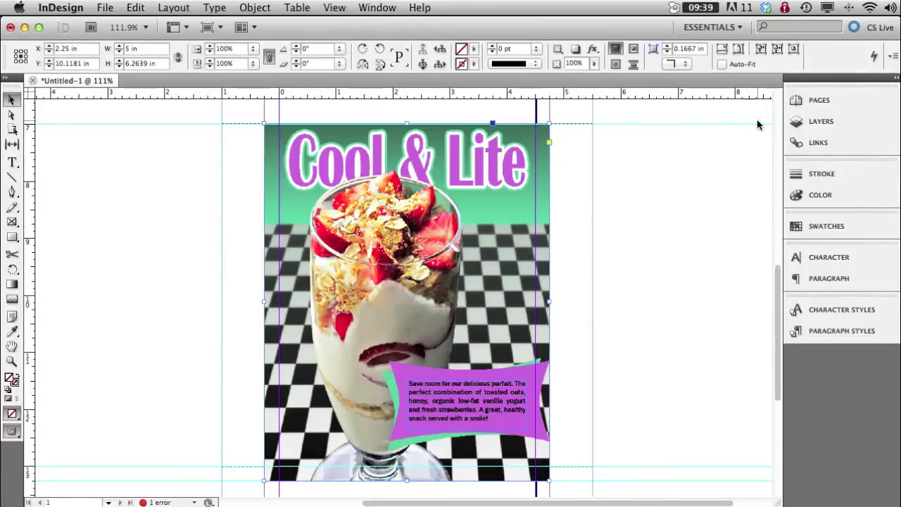
pyautogui.click(816, 143)
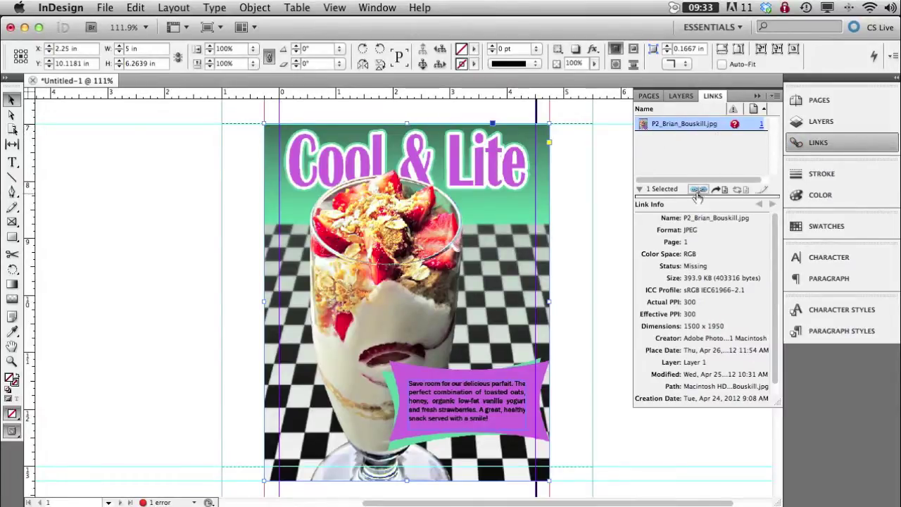
pyautogui.click(697, 191)
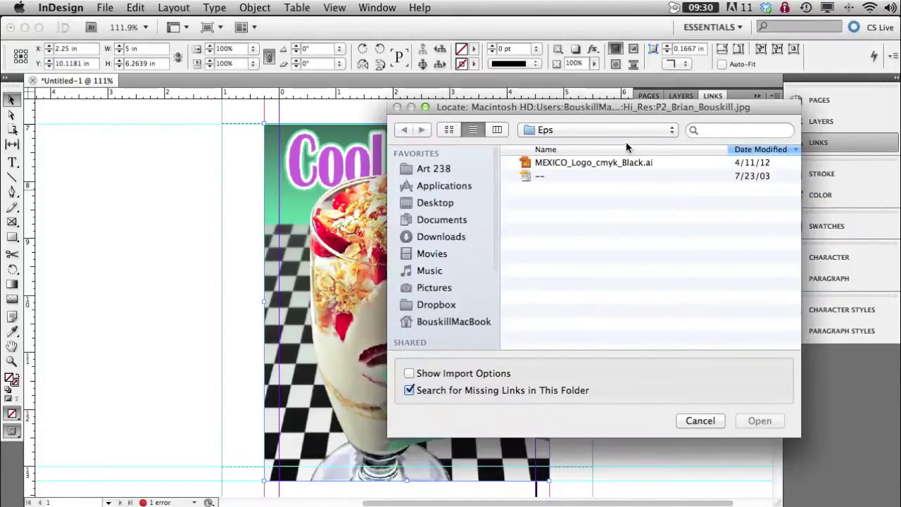
pyautogui.click(622, 131)
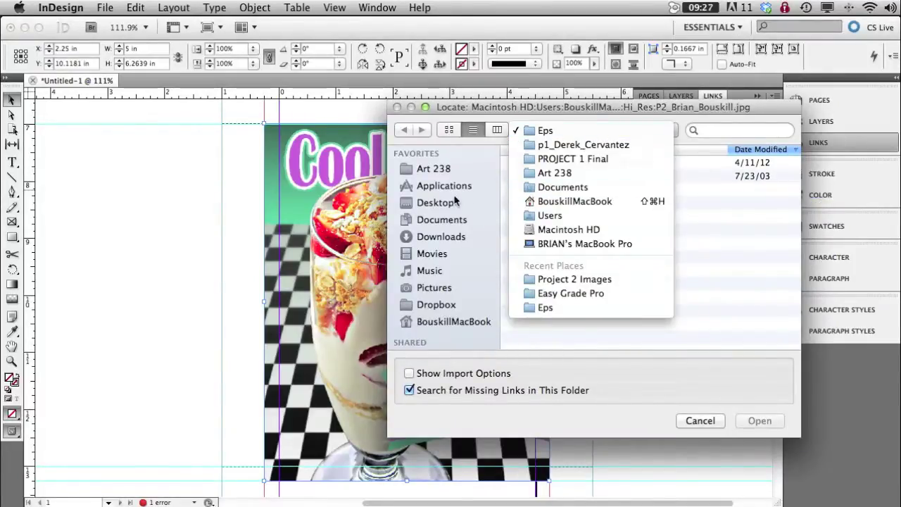
pyautogui.click(434, 203)
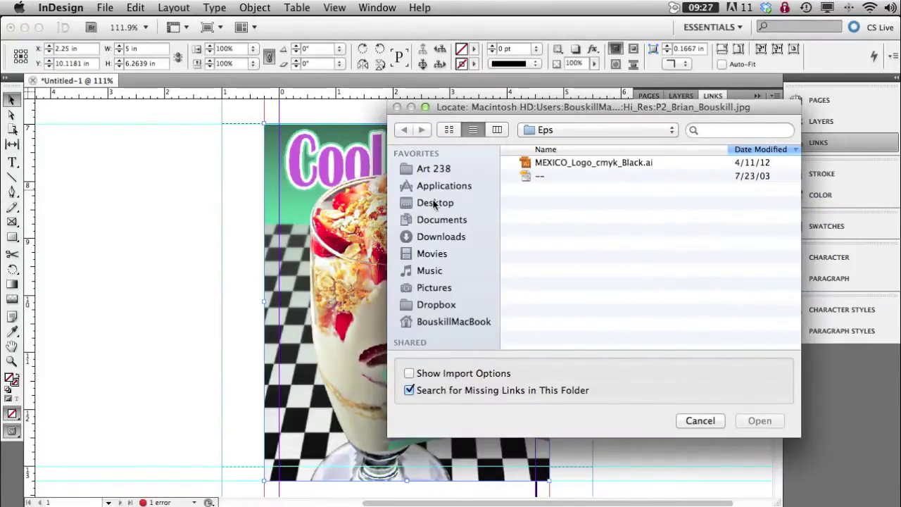
pyautogui.click(434, 202)
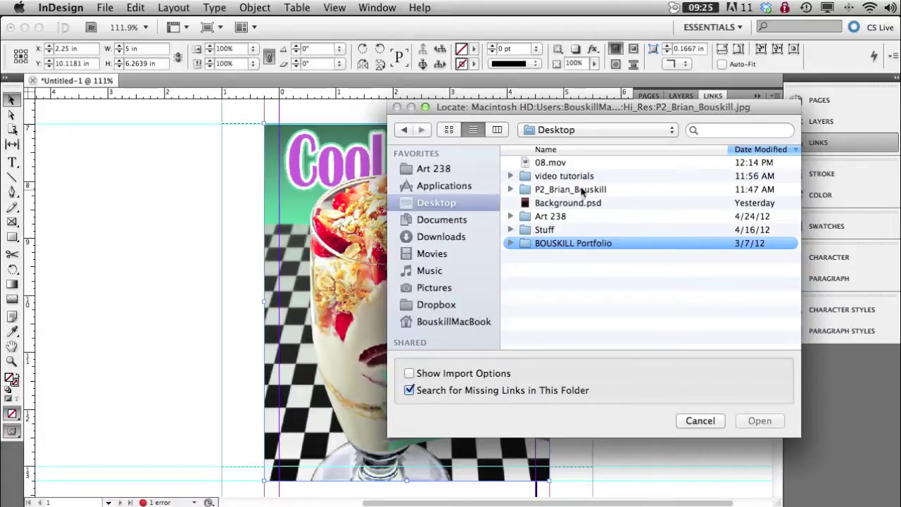
pyautogui.doubleClick(601, 190)
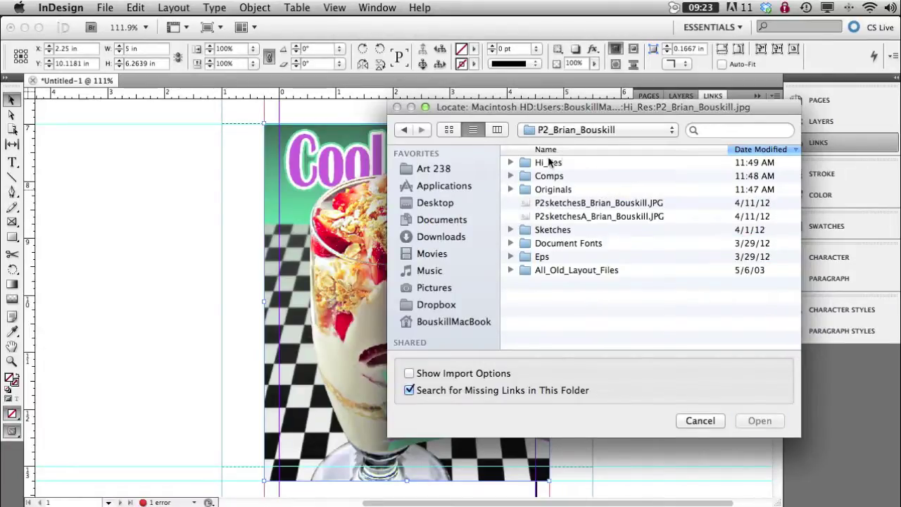
pyautogui.doubleClick(525, 164)
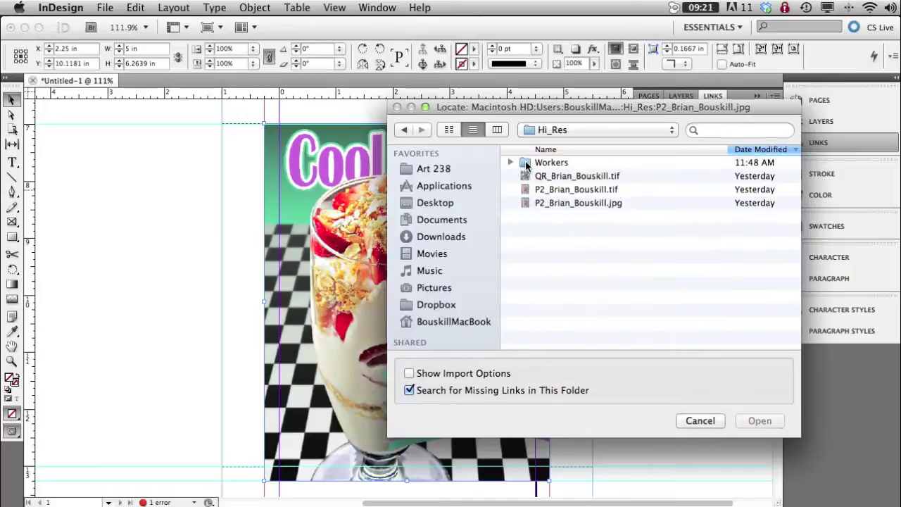
pyautogui.click(593, 190)
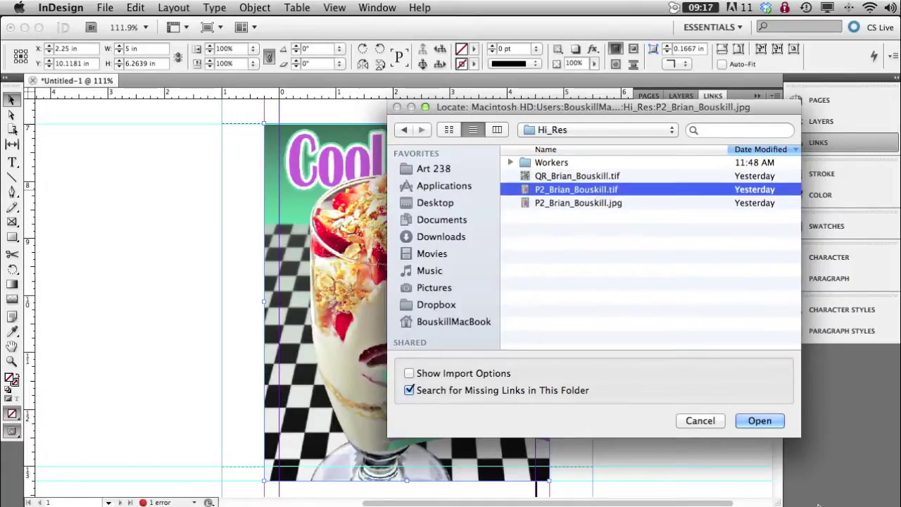
pyautogui.click(764, 422)
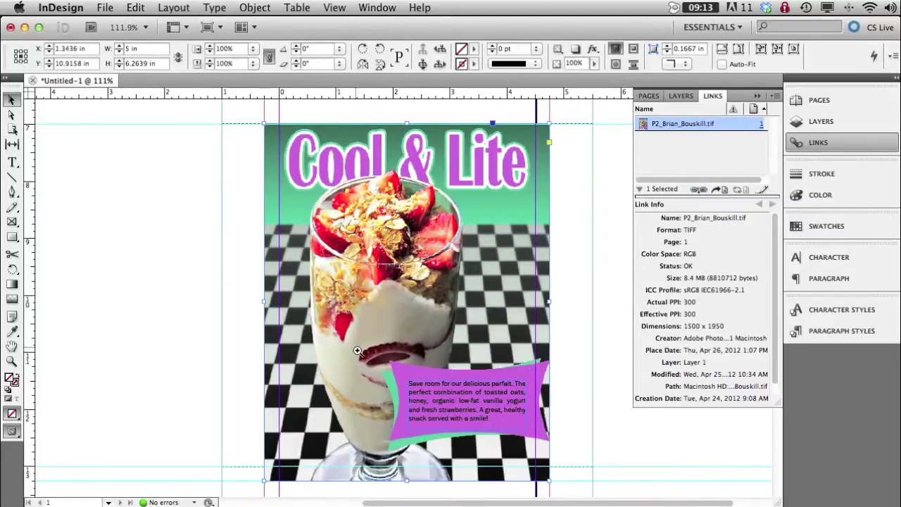
# Set the tracking of the third line, "honey, organic low-fat vanilla yogurt", to 20 and reselect the text frame as an object.
pyautogui.moveTo(356, 347); pyautogui.dragTo(528, 441)
pyautogui.moveTo(528, 441); pyautogui.dragTo(530, 442)
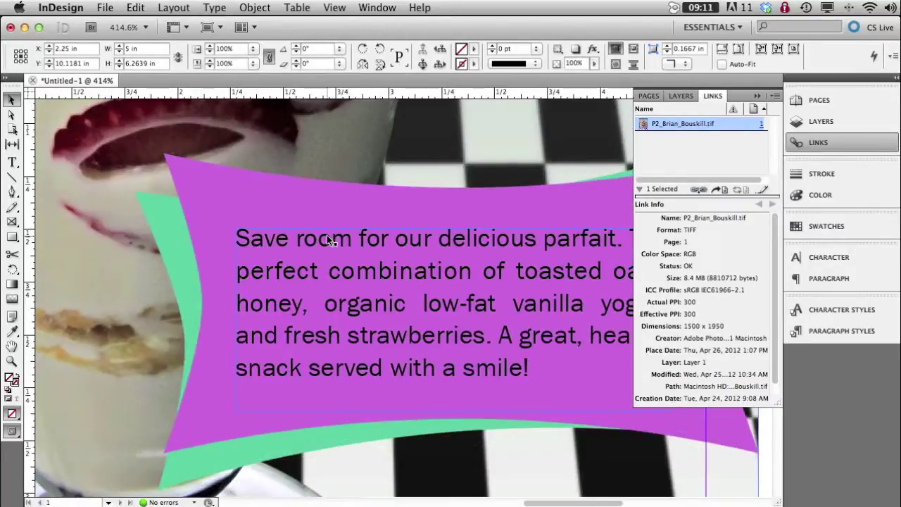
pyautogui.click(822, 143)
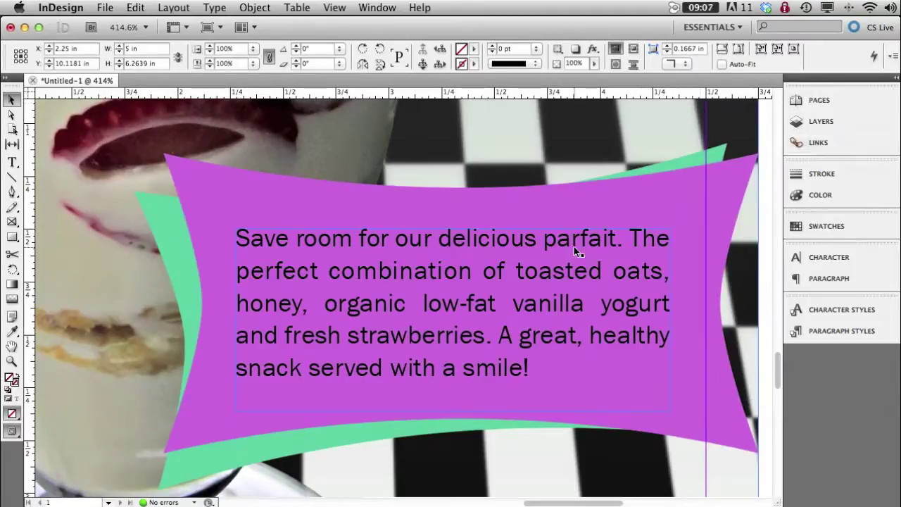
pyautogui.doubleClick(489, 306)
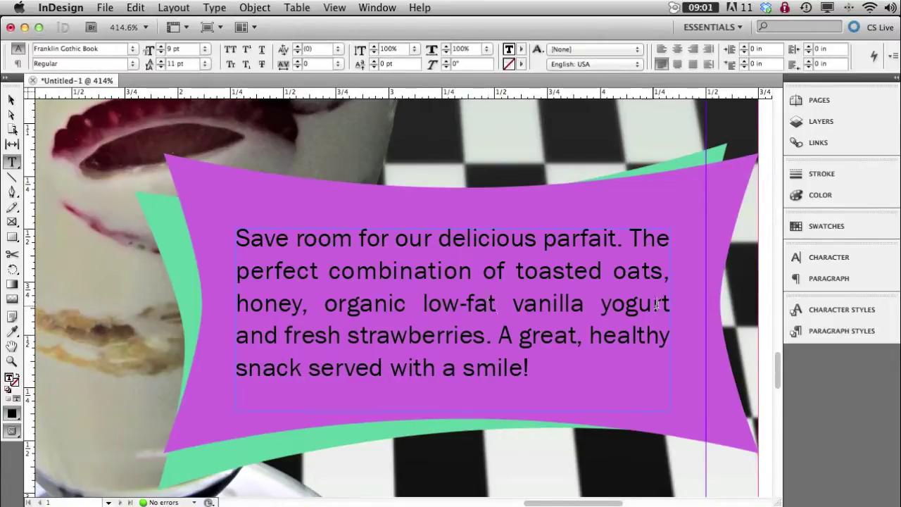
pyautogui.moveTo(667, 304); pyautogui.dragTo(238, 304)
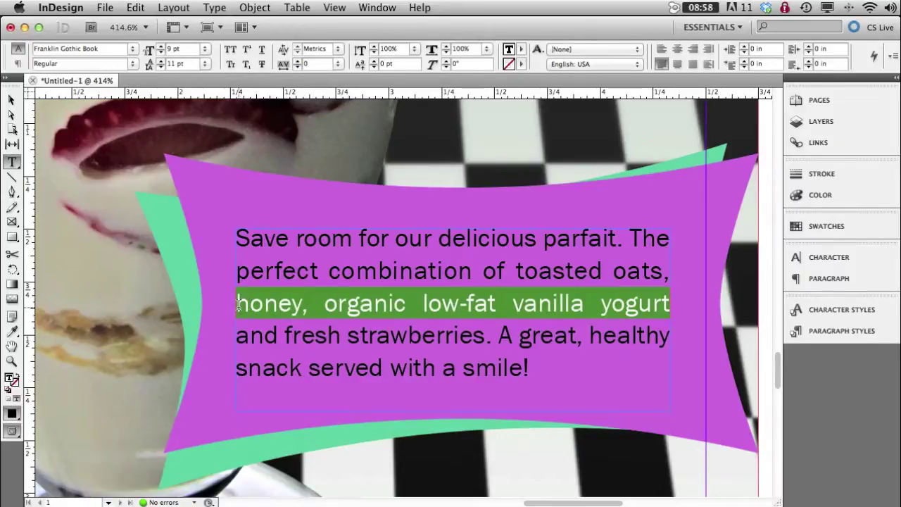
pyautogui.click(848, 259)
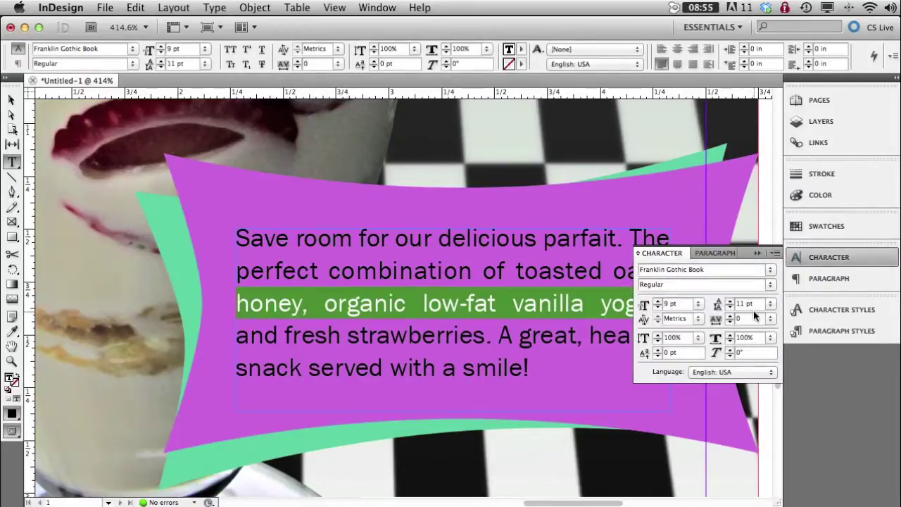
pyautogui.click(730, 315)
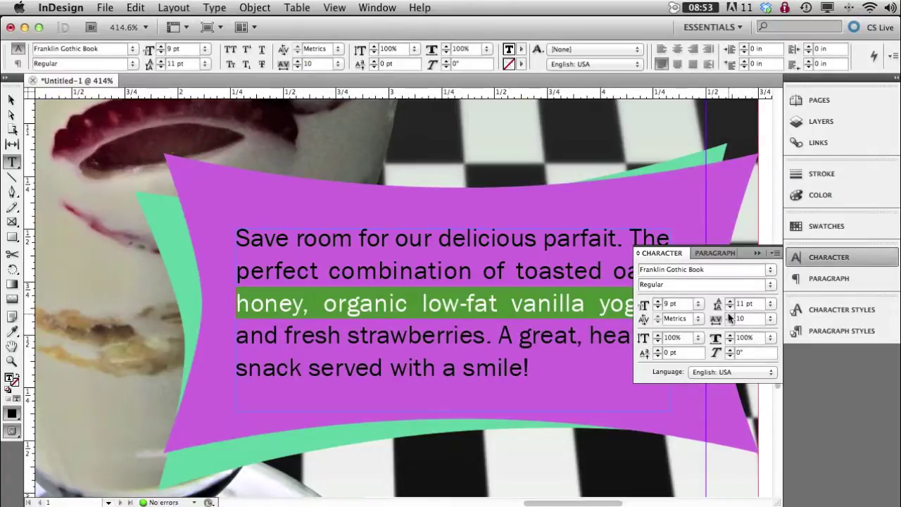
pyautogui.click(729, 316)
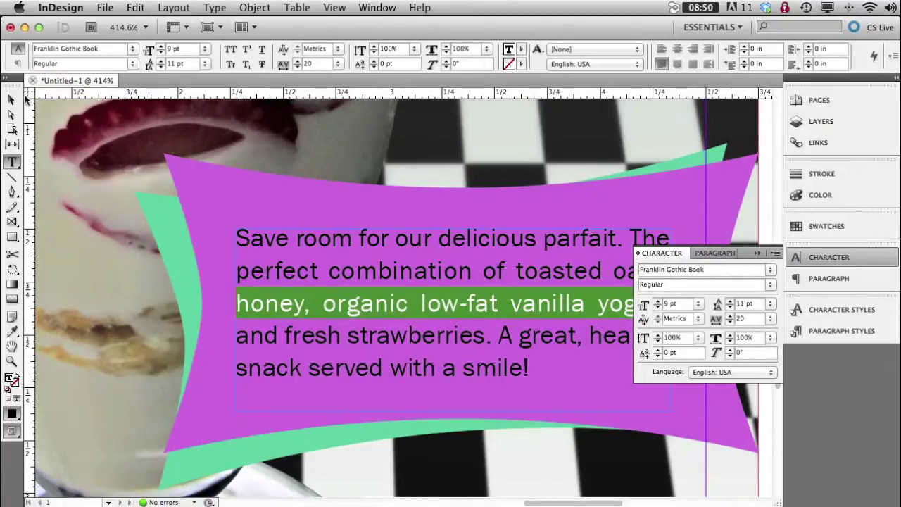
pyautogui.click(11, 100)
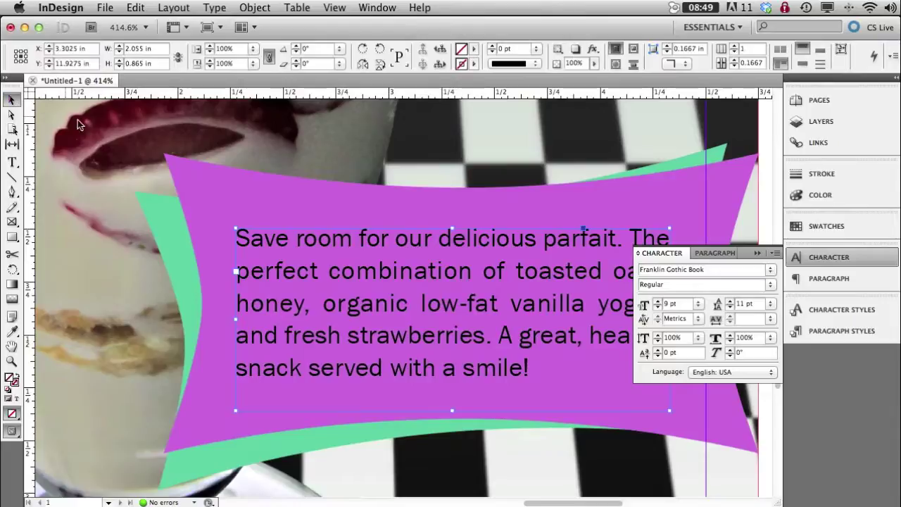
pyautogui.click(802, 258)
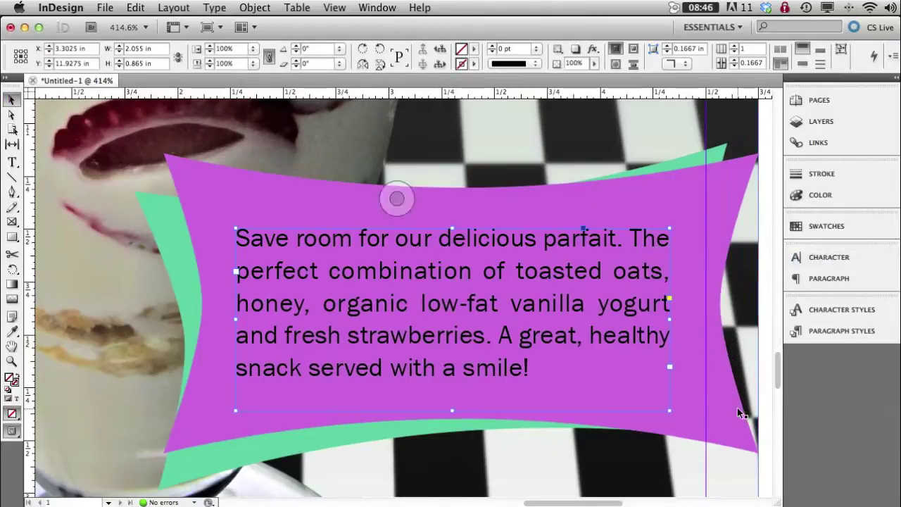
# Group the body-copy text frame with the placed parfait artwork and deselect the group.
pyautogui.click(737, 407)
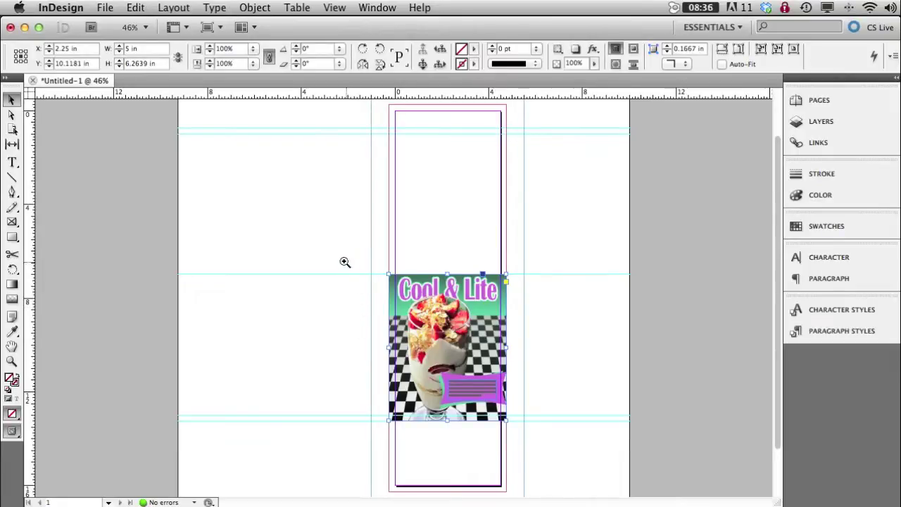
pyautogui.moveTo(344, 262); pyautogui.dragTo(535, 445)
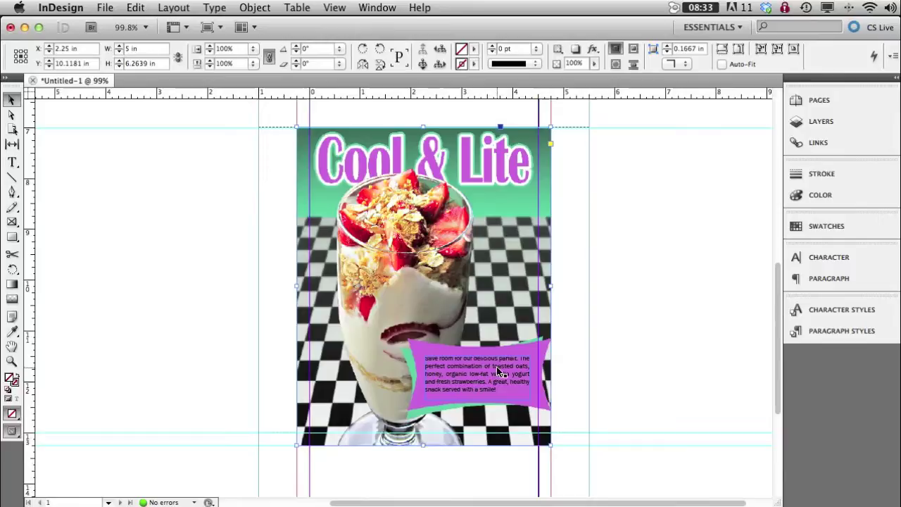
pyautogui.click(496, 366)
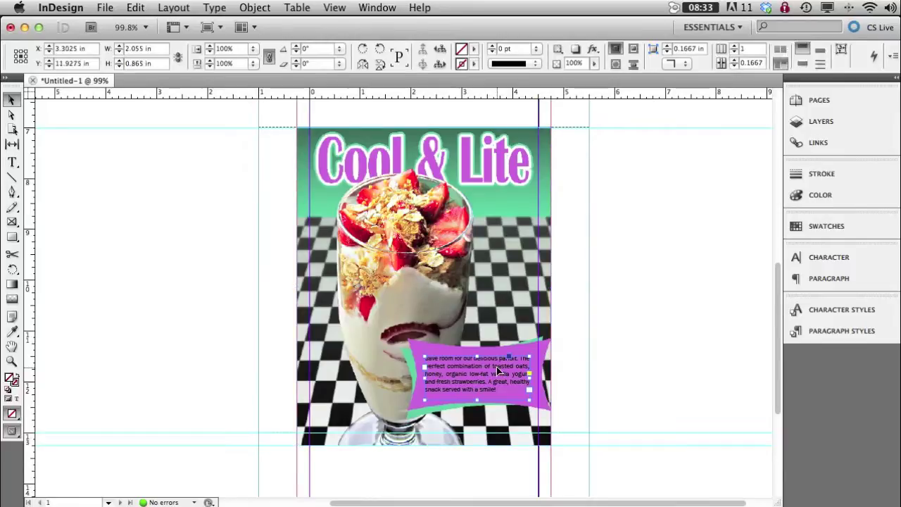
pyautogui.click(500, 298)
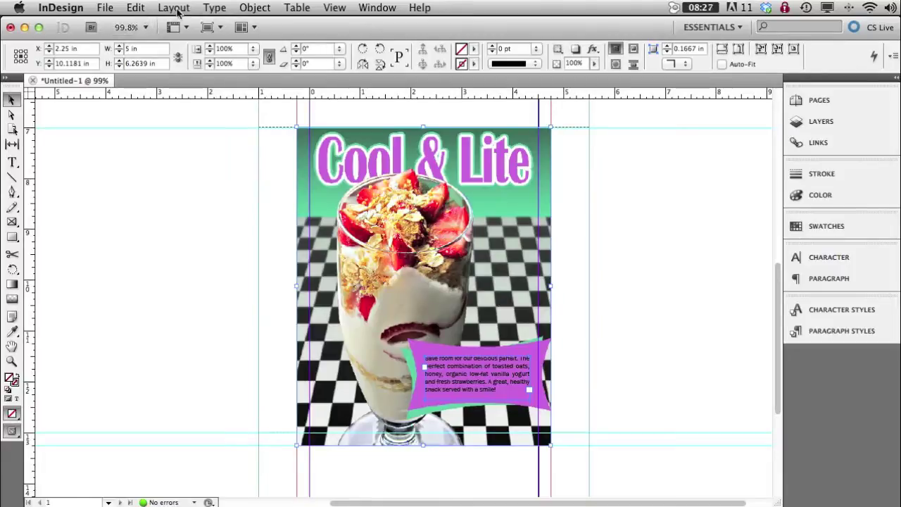
pyautogui.click(243, 10)
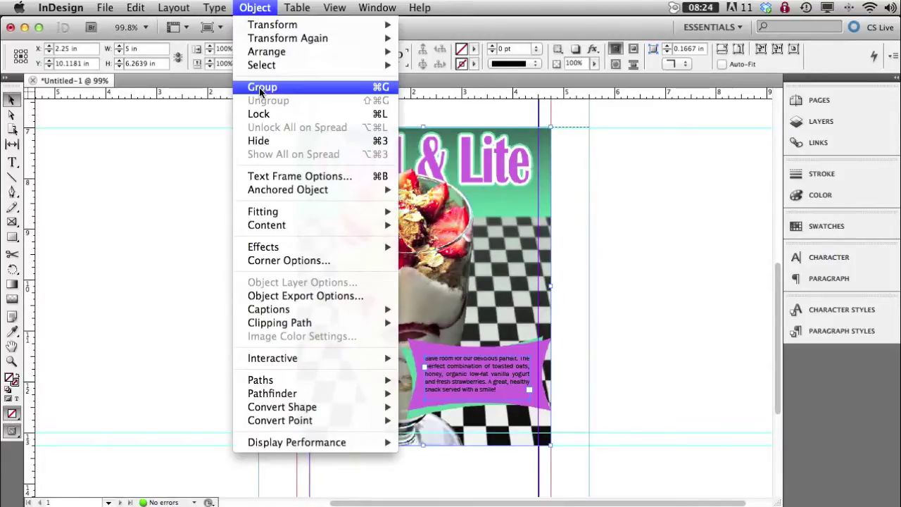
pyautogui.click(260, 86)
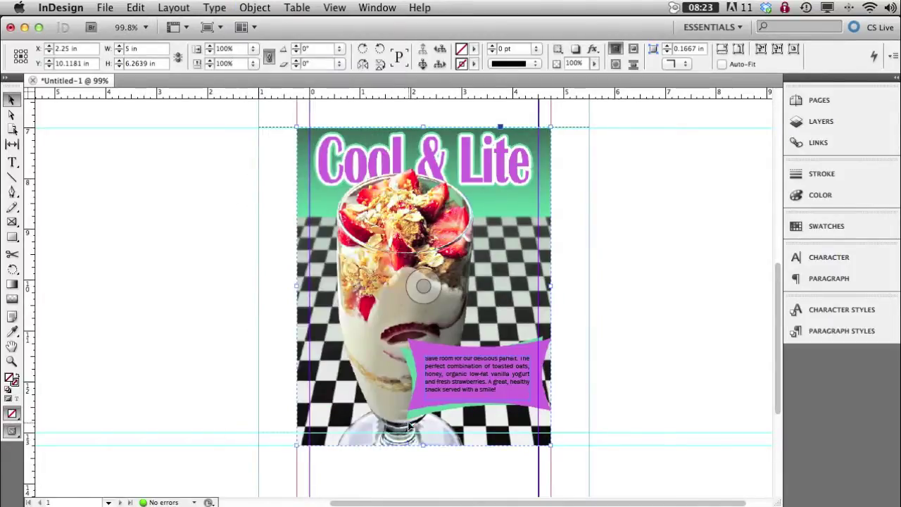
pyautogui.click(620, 335)
pyautogui.click(89, 157)
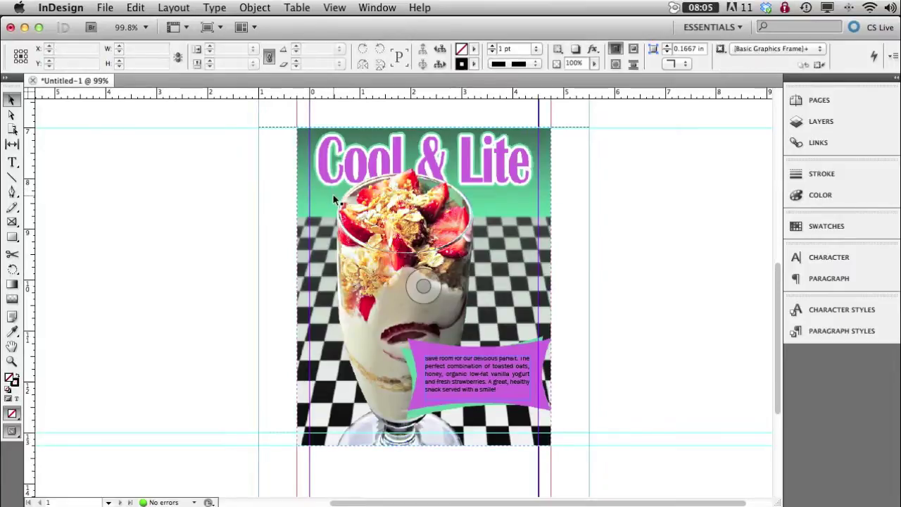
# Test-move the group and undo the move, and try shifting the artwork inside the group with the Direct Selection tool.
pyautogui.moveTo(326, 204); pyautogui.dragTo(288, 212)
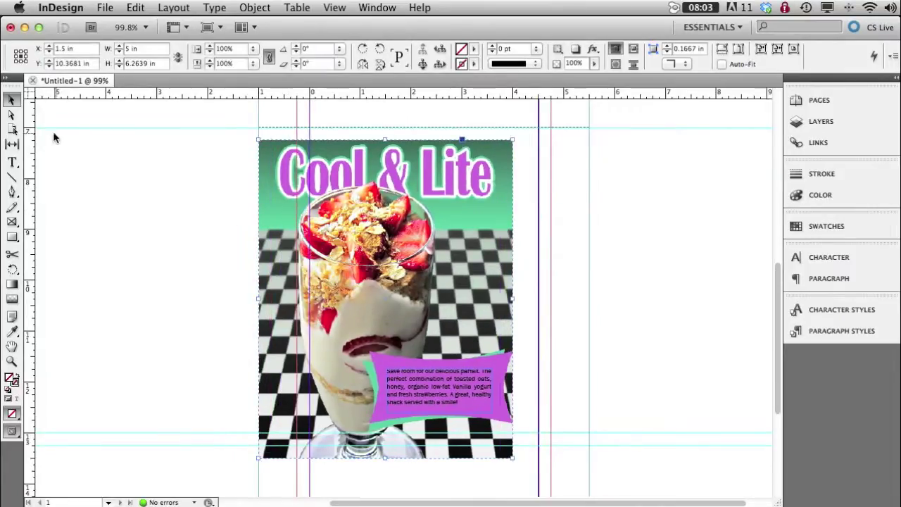
pyautogui.press('super+z')
pyautogui.click(11, 114)
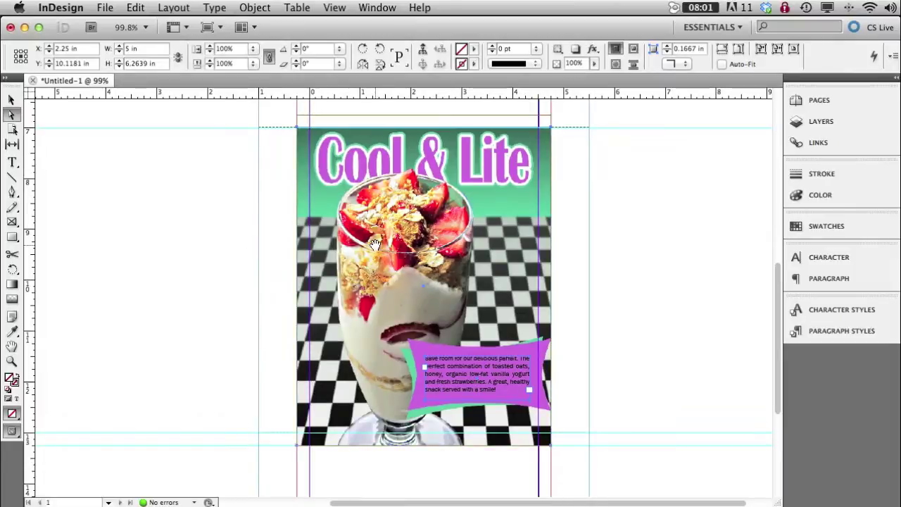
pyautogui.moveTo(371, 252); pyautogui.dragTo(361, 264)
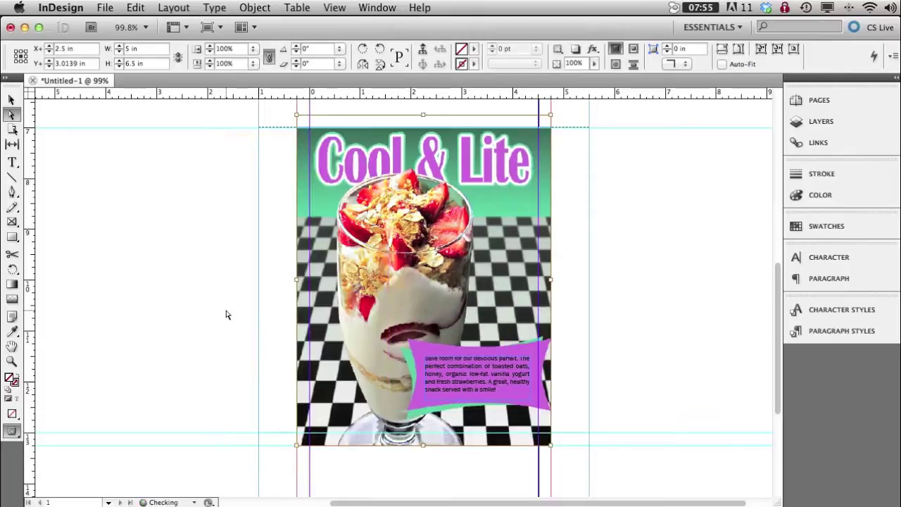
# Duplicate the artwork and text group, with the copy rotated 180° directly above the original for the opposite face.
pyautogui.click(11, 101)
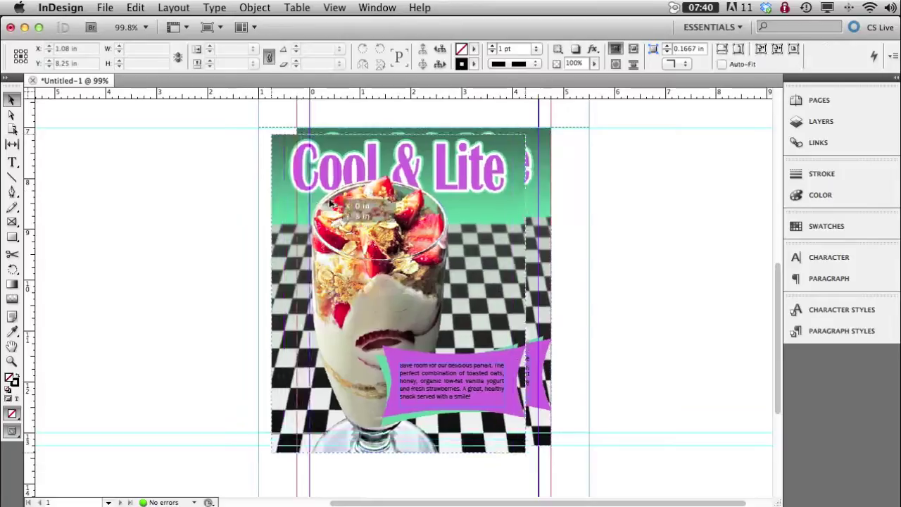
pyautogui.moveTo(400, 299); pyautogui.dragTo(138, 303)
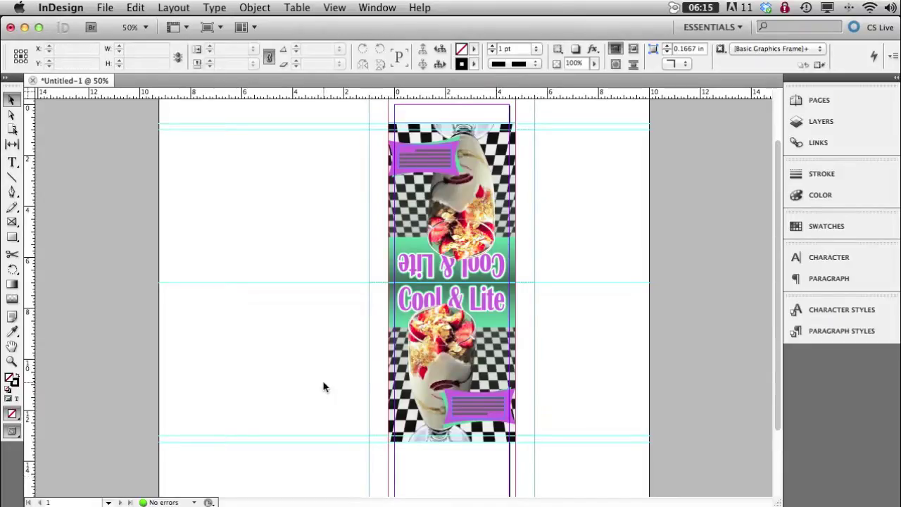
# Place the QR code TIFF from the Hi_Res folder at full size on the pasteboard beside the lower artwork.
pyautogui.press('super+d')
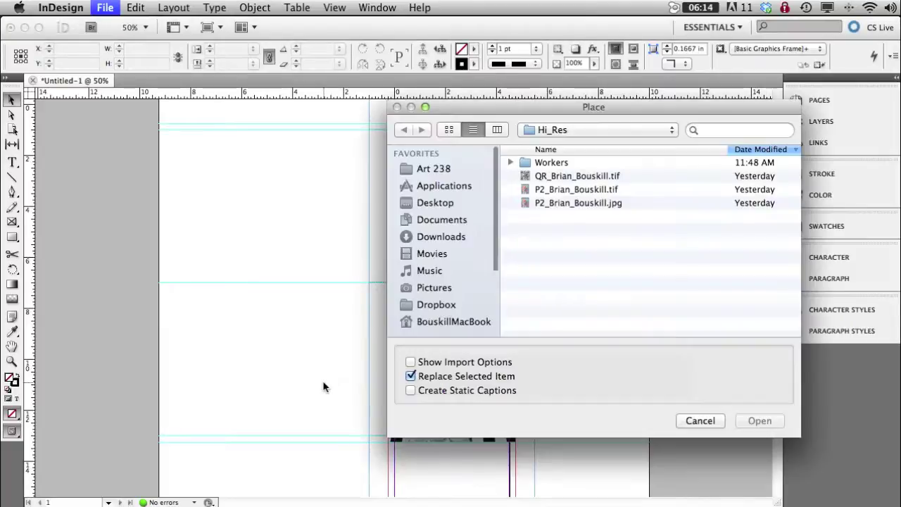
pyautogui.click(583, 202)
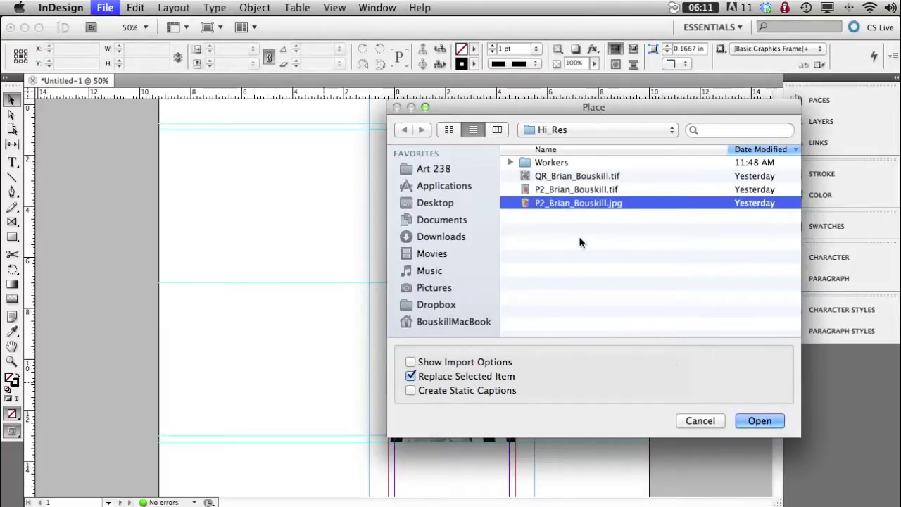
pyautogui.click(570, 177)
pyautogui.click(764, 422)
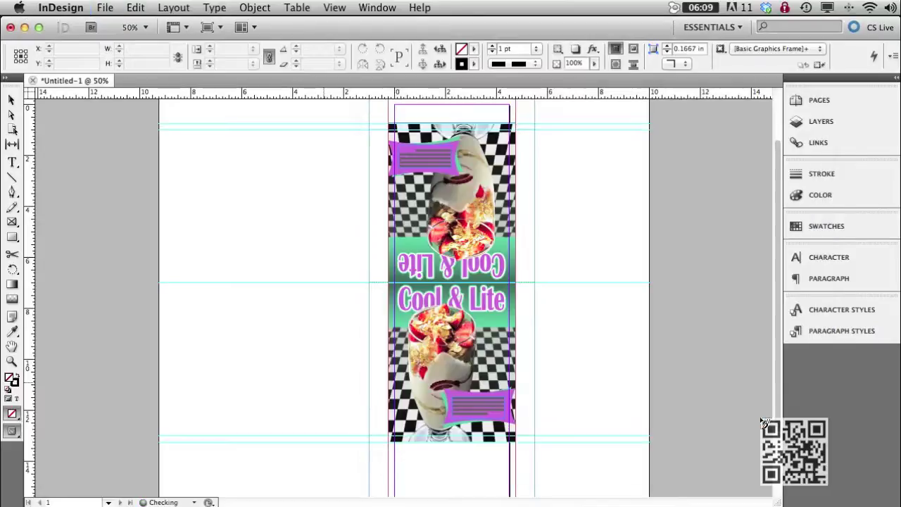
pyautogui.click(553, 354)
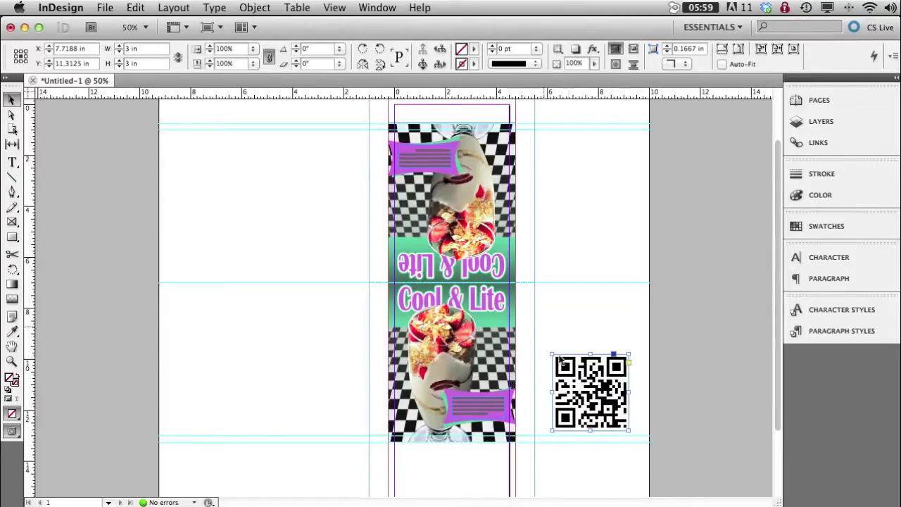
# Move the QR code onto the blank flap below the lower artwork, at about X 2.625 in, Y 14.9 in.
pyautogui.moveTo(583, 367); pyautogui.dragTo(539, 411)
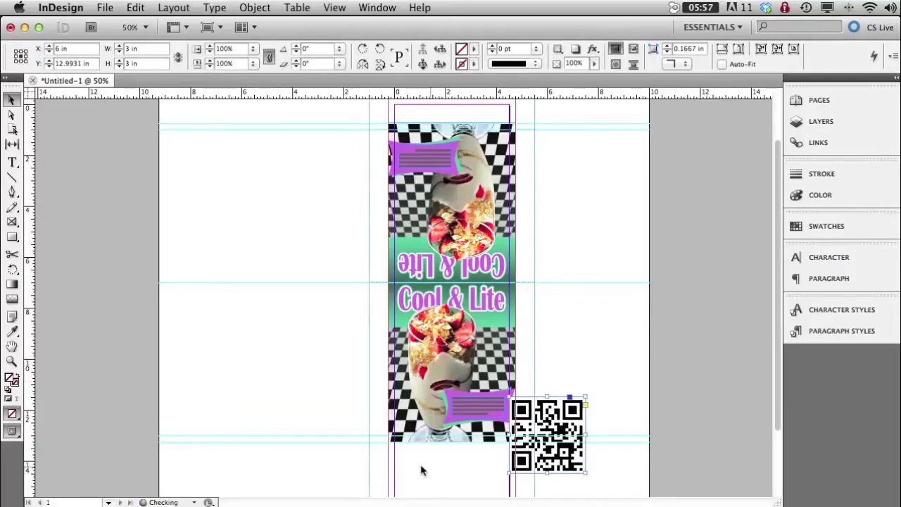
pyautogui.moveTo(348, 396); pyautogui.dragTo(572, 467)
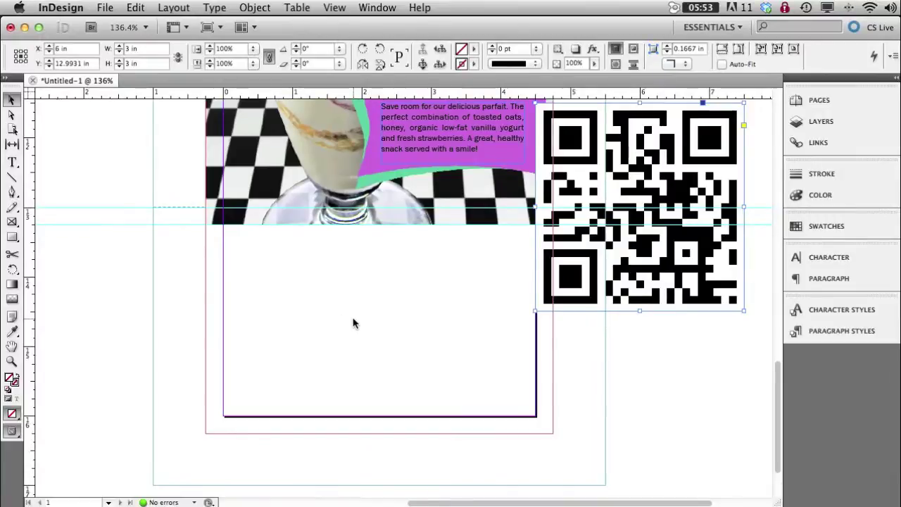
pyautogui.moveTo(694, 163); pyautogui.dragTo(460, 299)
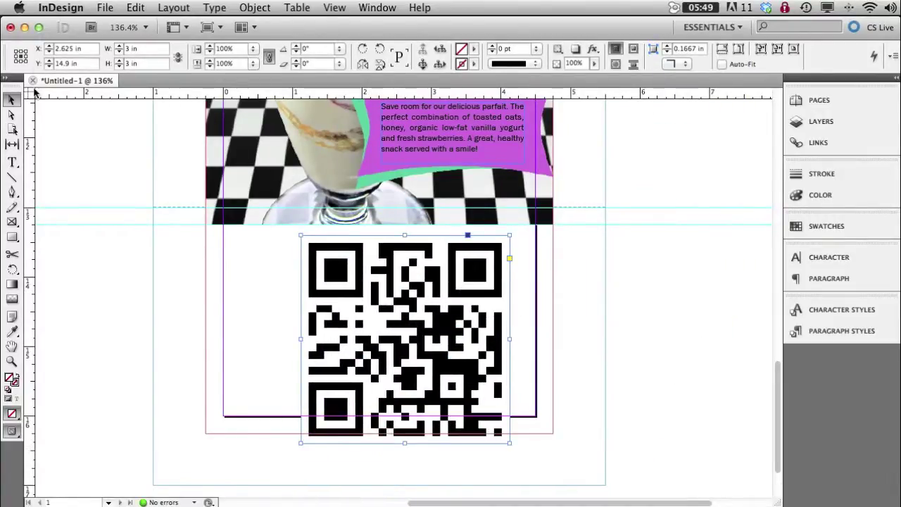
# Scale the QR code to 40%, move it to about X 3.44 in, Y 14.8 in on the flap, and deselect it.
pyautogui.doubleClick(241, 48)
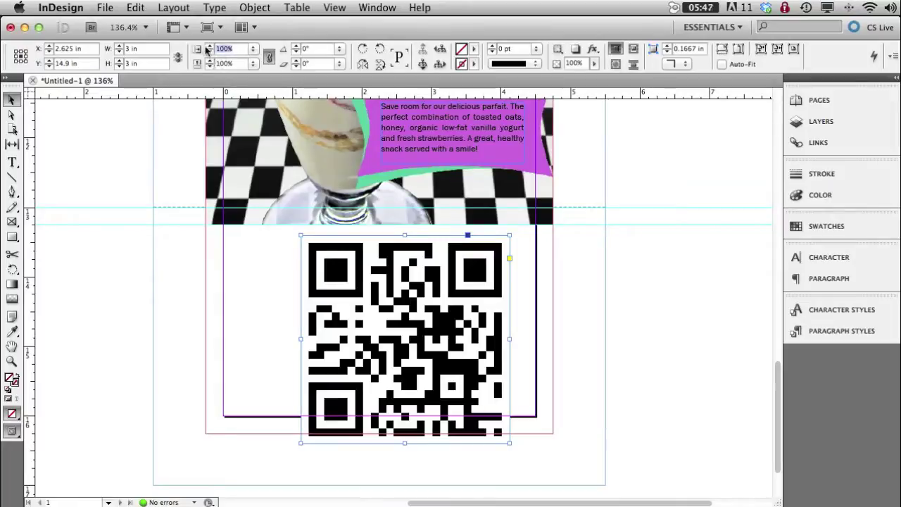
pyautogui.write('40')
pyautogui.press('Return')
pyautogui.moveTo(406, 338); pyautogui.dragTo(440, 327)
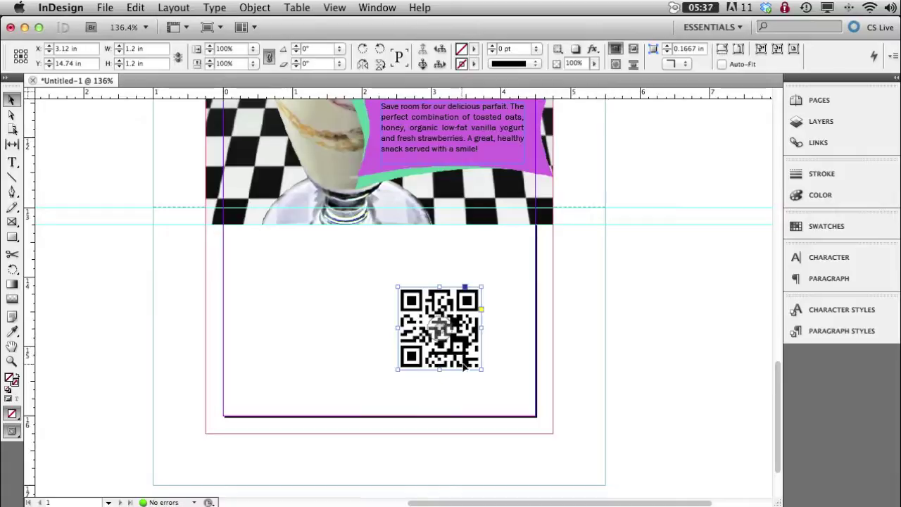
pyautogui.moveTo(468, 357); pyautogui.dragTo(491, 362)
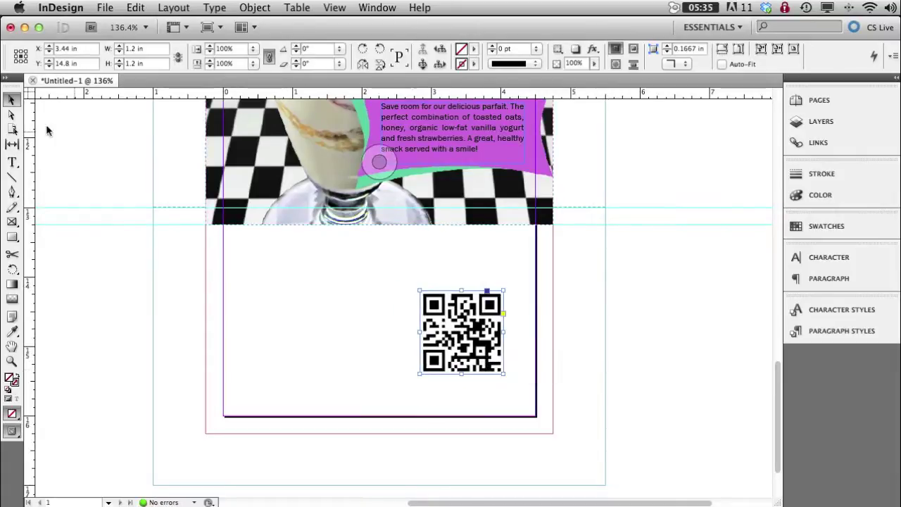
pyautogui.click(88, 148)
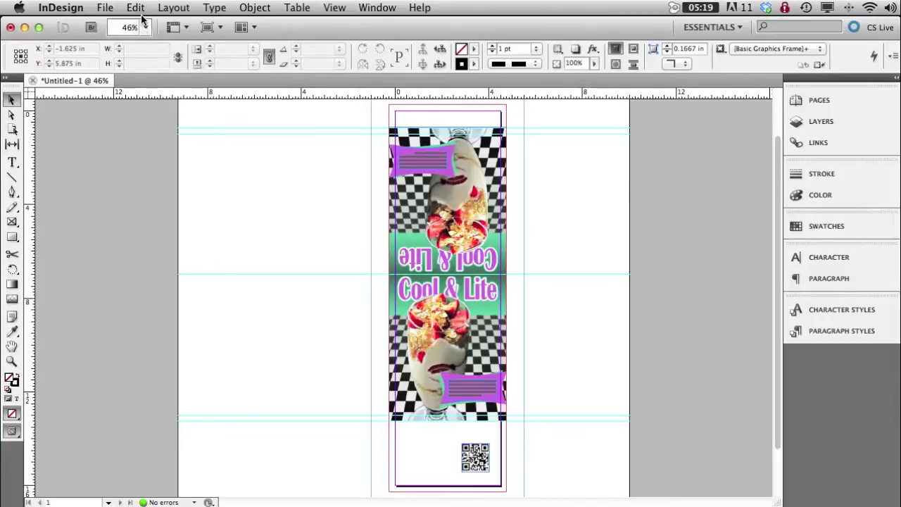
# Start saving the document and set the P2 project folder on the Desktop as its destination.
pyautogui.click(105, 7)
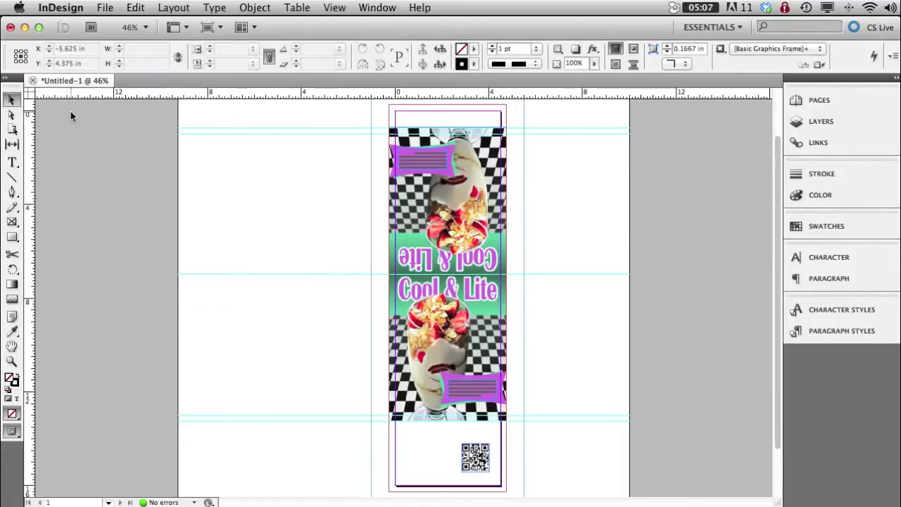
pyautogui.click(135, 7)
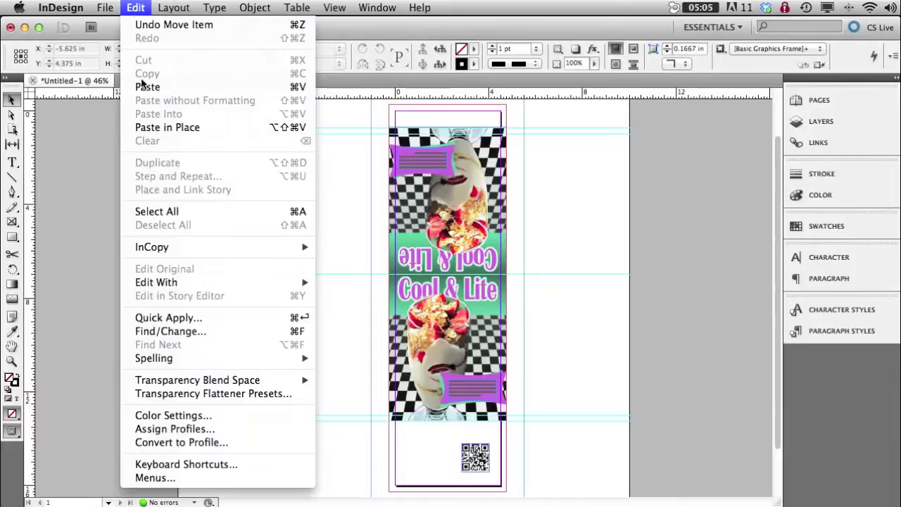
pyautogui.moveTo(107, 9)
pyautogui.click(116, 149)
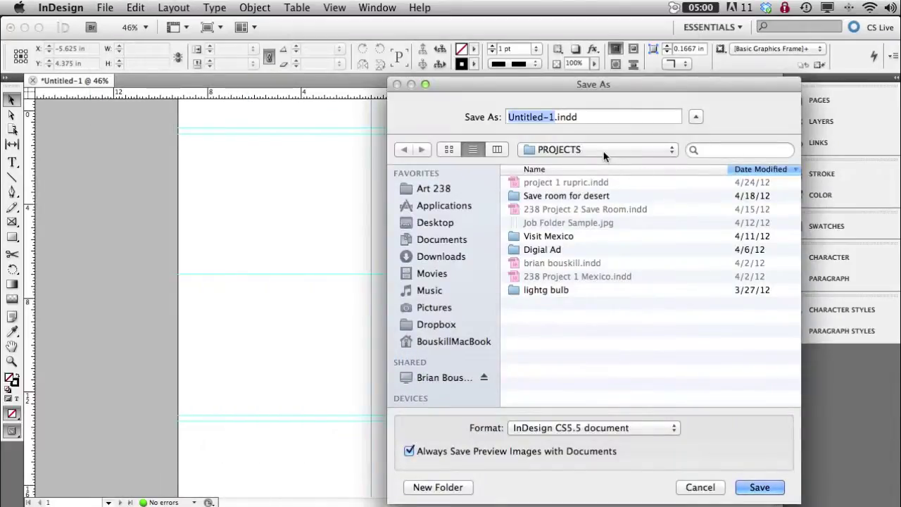
pyautogui.click(440, 223)
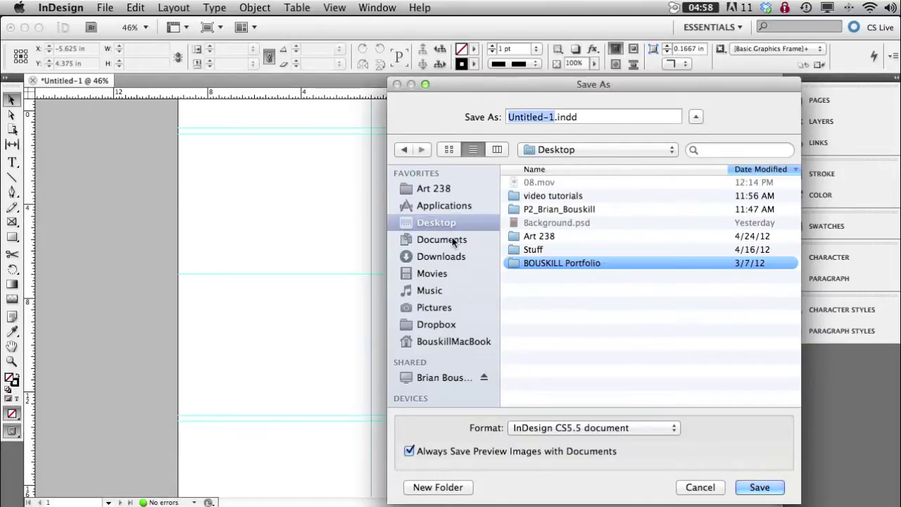
pyautogui.click(451, 238)
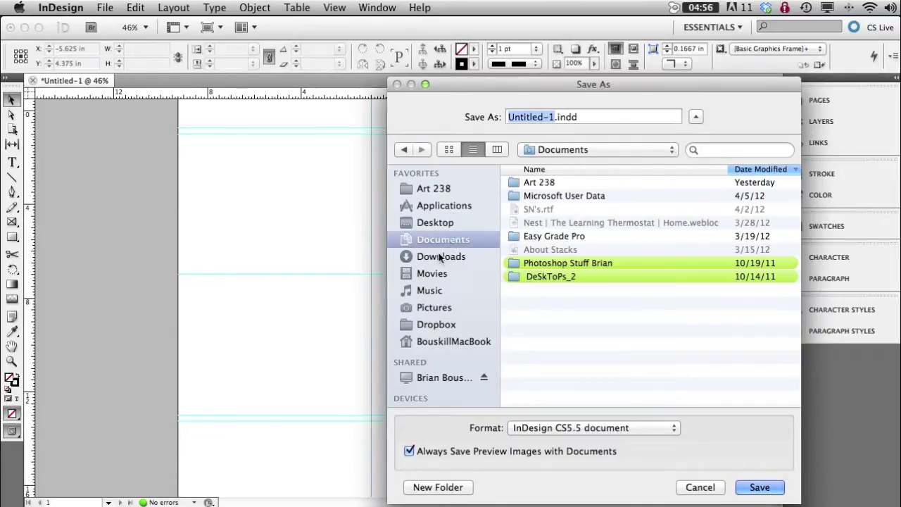
pyautogui.click(439, 223)
pyautogui.doubleClick(553, 209)
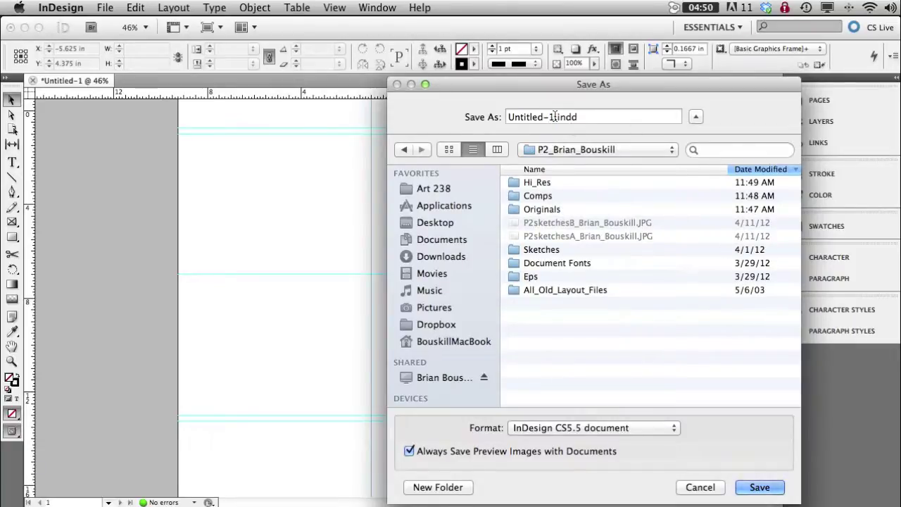
# Name the InDesign file P2_ followed by the designer's first and last name joined with an underscore, and save it.
pyautogui.moveTo(553, 117); pyautogui.dragTo(493, 116)
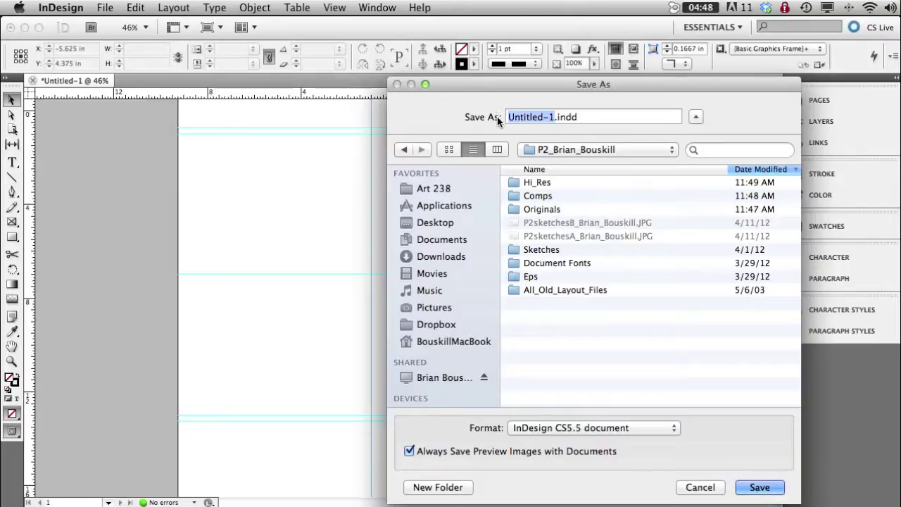
pyautogui.write('P2_')
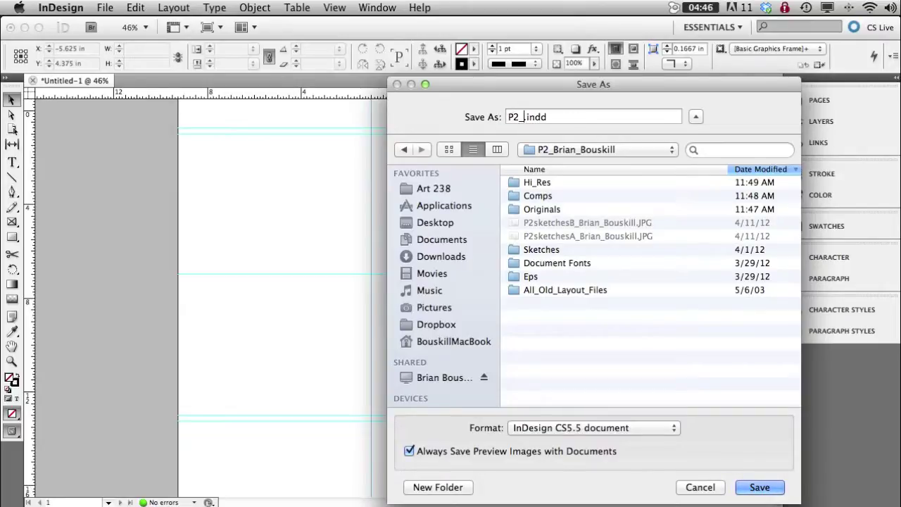
pyautogui.write('Brian')
pyautogui.write('_Bous')
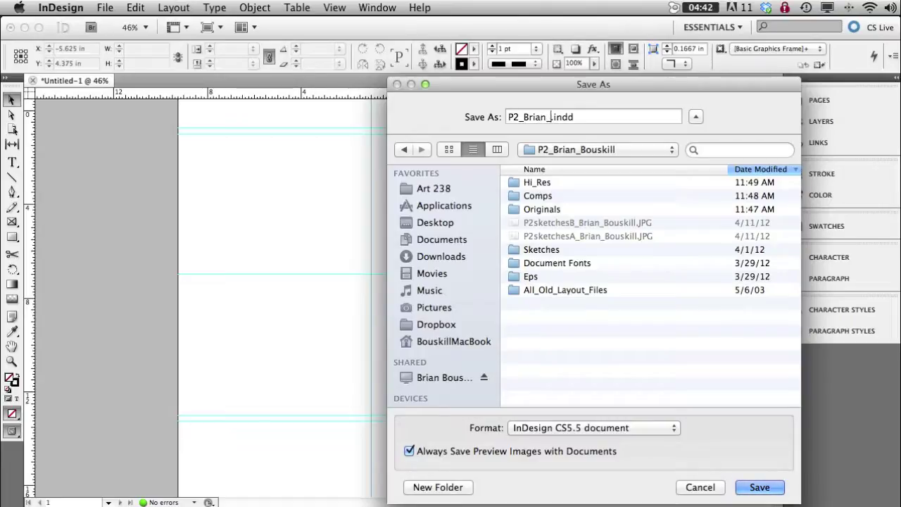
pyautogui.write('kill')
pyautogui.click(773, 491)
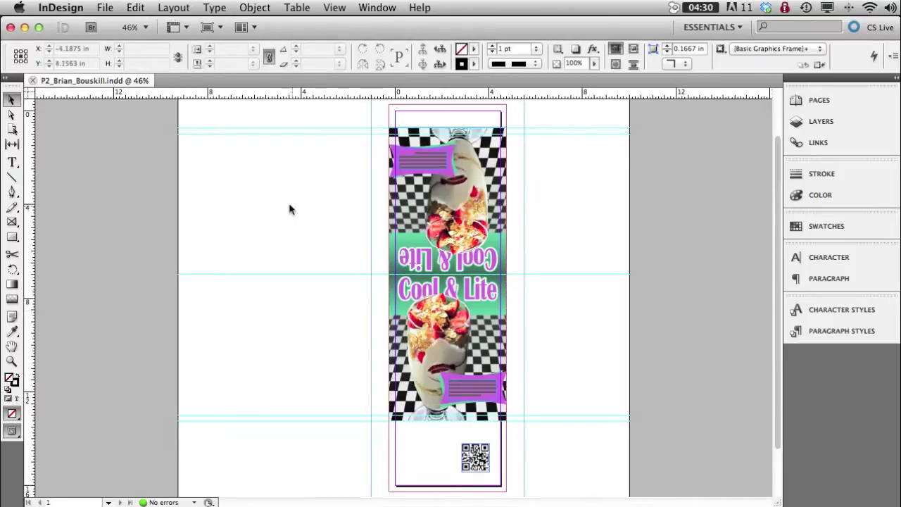
# Start exporting the document as Adobe PDF (Print) into the P2 project folder, keeping the document's file name.
pyautogui.click(105, 8)
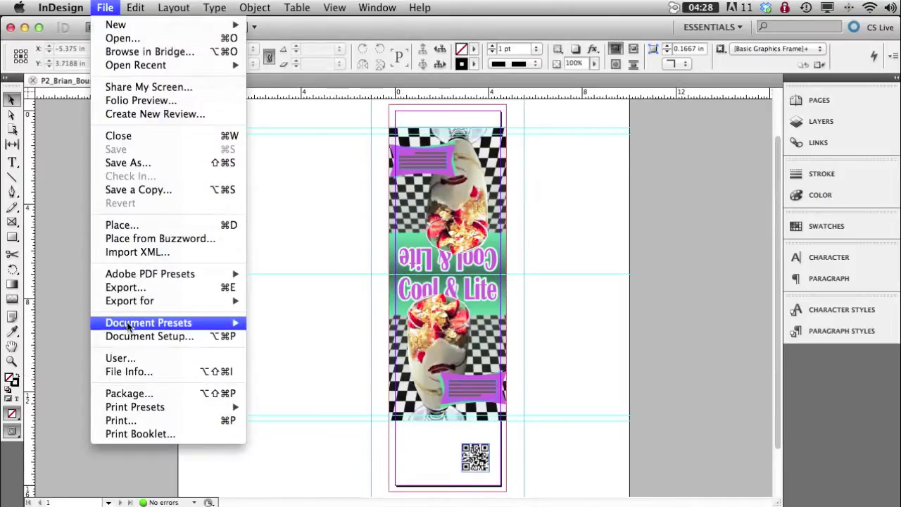
pyautogui.click(136, 288)
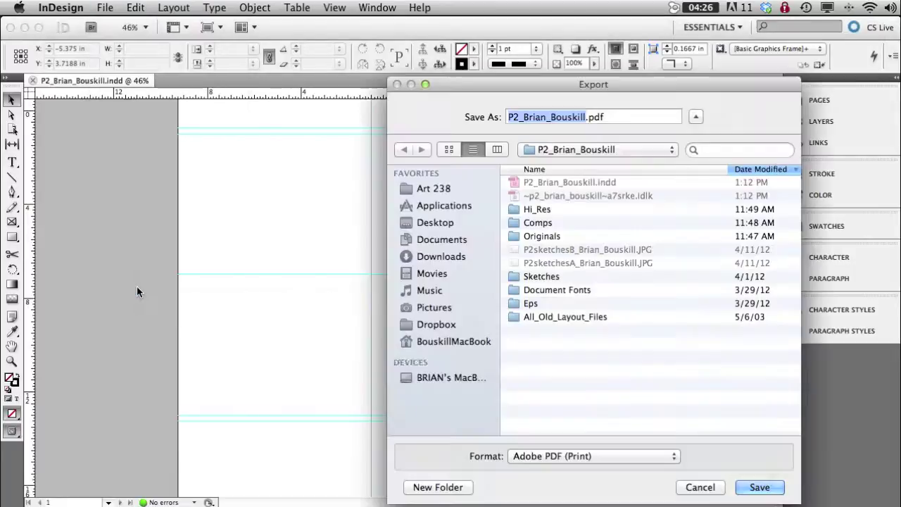
pyautogui.moveTo(481, 85); pyautogui.dragTo(273, 79)
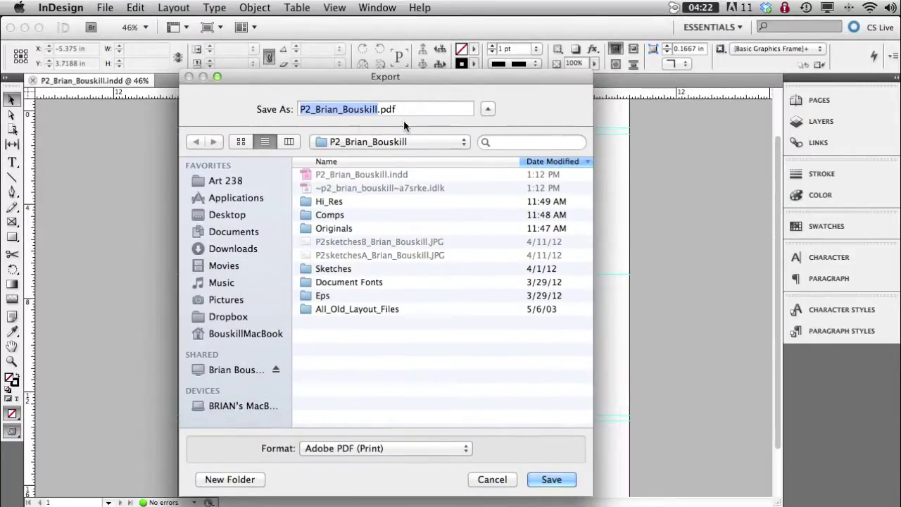
pyautogui.click(422, 450)
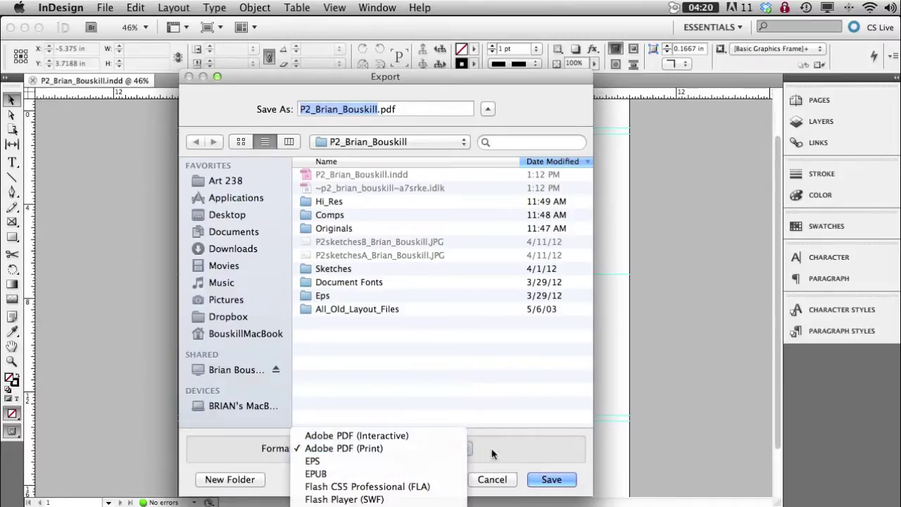
pyautogui.click(375, 451)
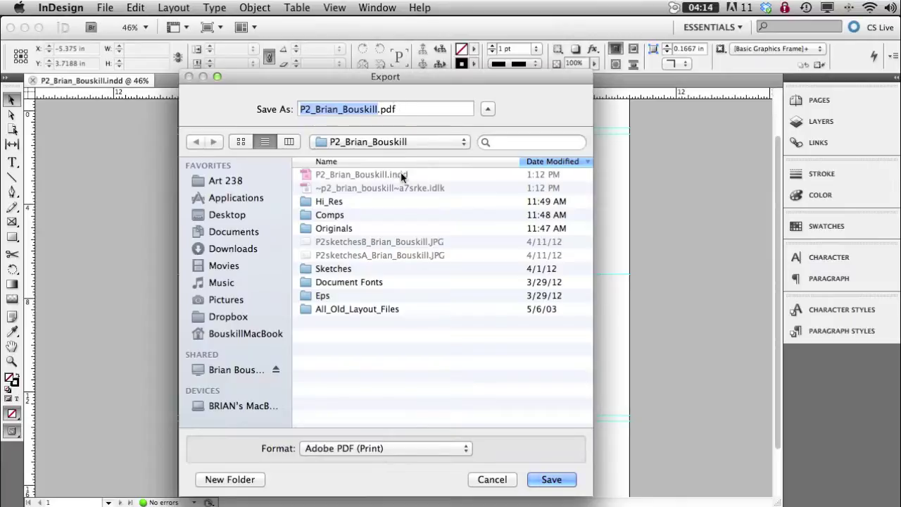
pyautogui.click(552, 479)
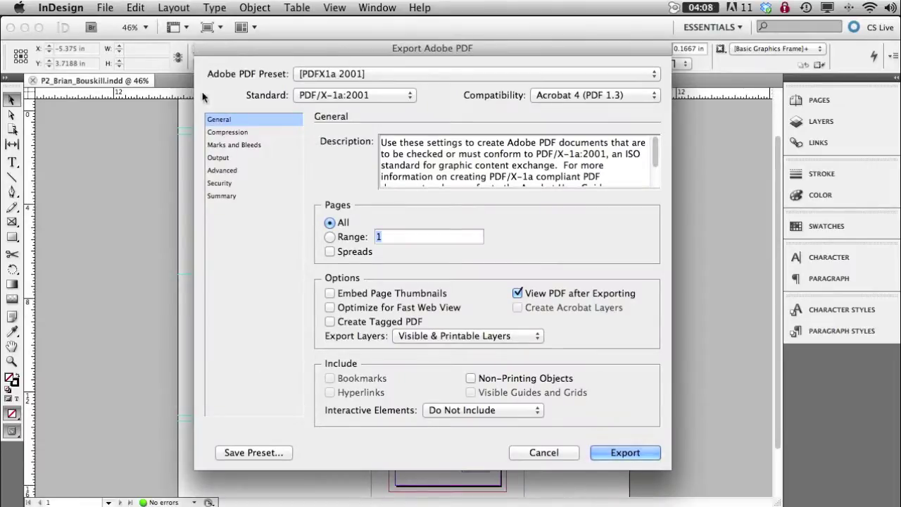
# Check the PDF compression settings and choose the [PDFX1a 2001] preset for the export.
pyautogui.click(225, 133)
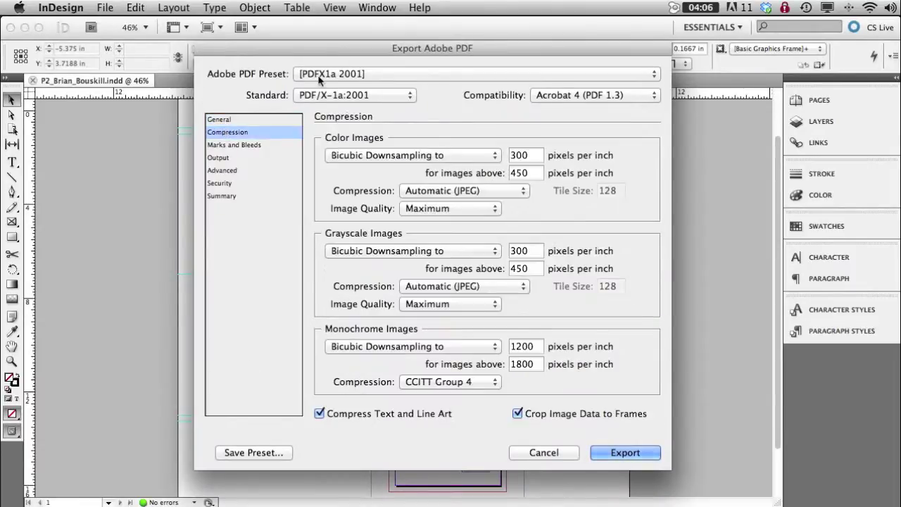
pyautogui.click(219, 119)
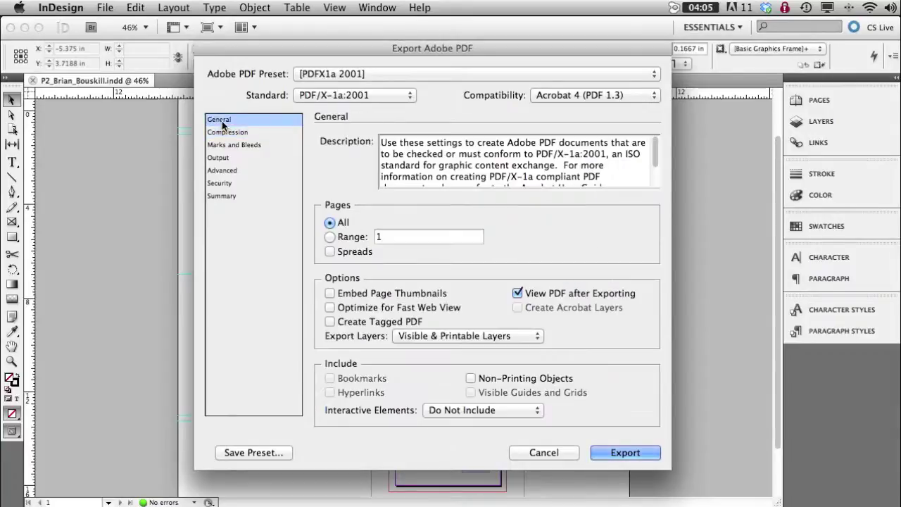
pyautogui.click(401, 74)
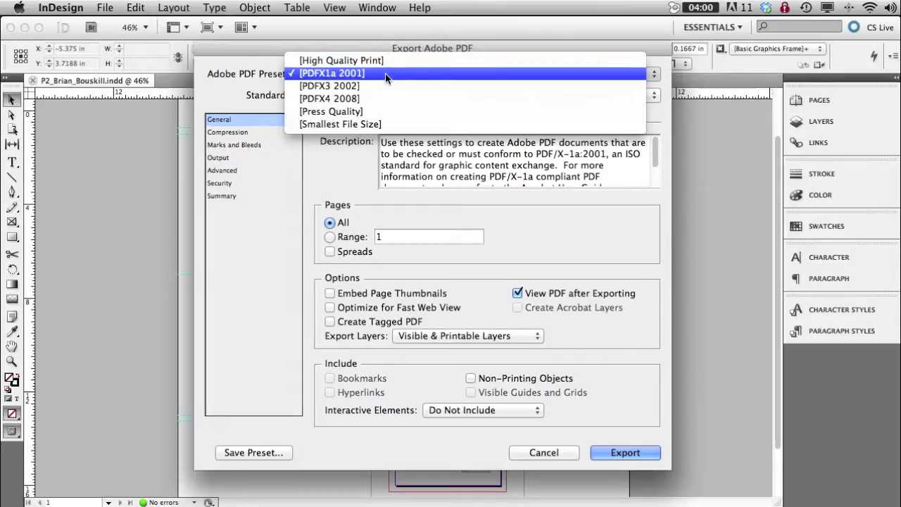
pyautogui.click(385, 73)
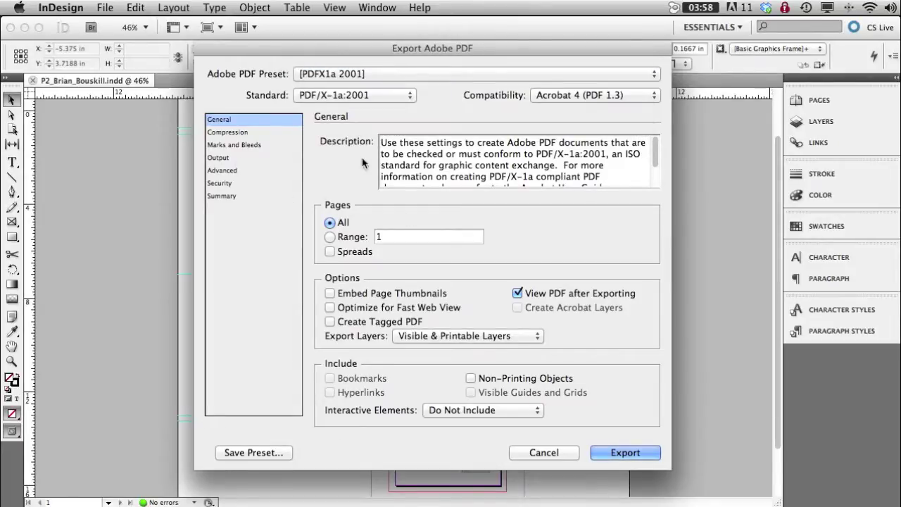
# Include all printer's marks, the document bleed settings and the slug area in the PDF export.
pyautogui.click(228, 133)
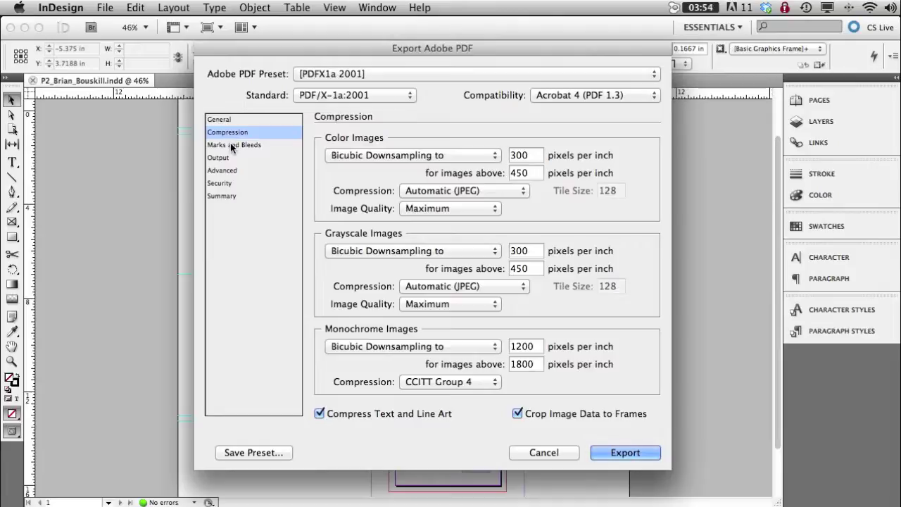
pyautogui.click(234, 145)
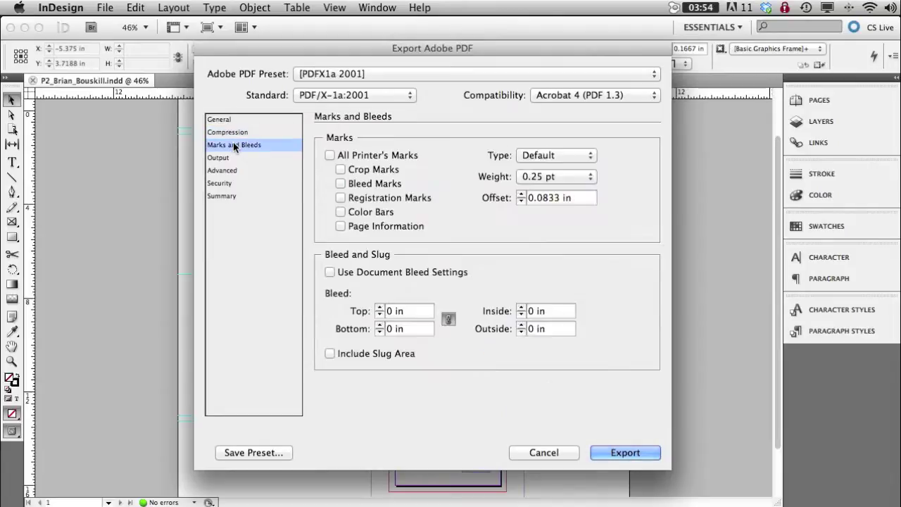
pyautogui.click(330, 155)
pyautogui.click(329, 272)
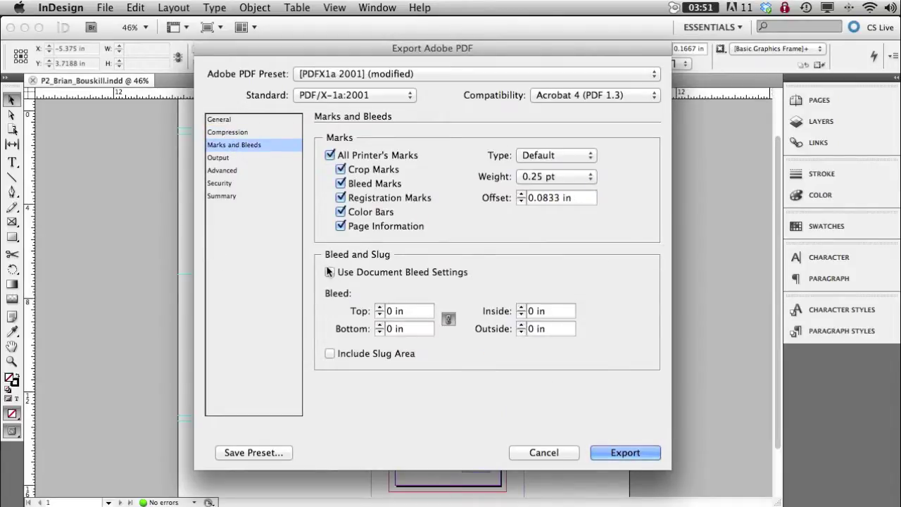
pyautogui.click(330, 353)
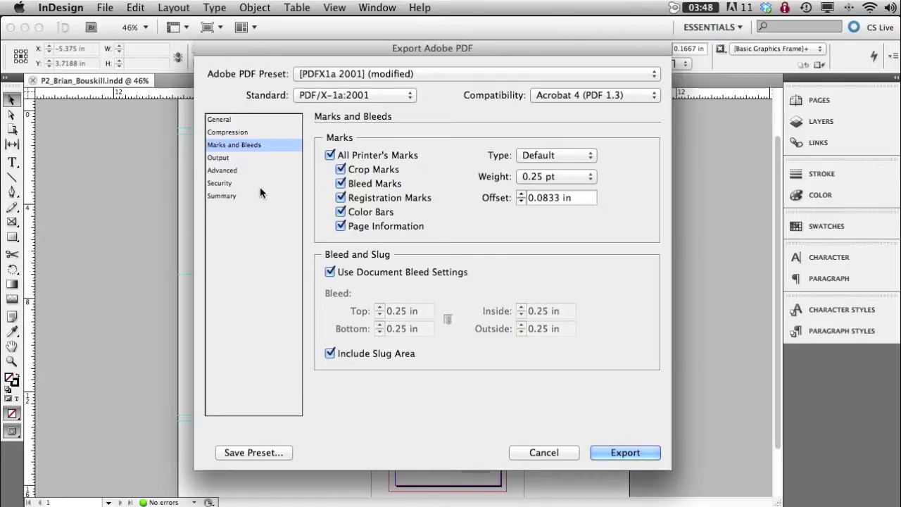
# Review the output colour destination, keep Document CMYK - U.S. Web Coated (SWOP) v2, and export the PDF.
pyautogui.click(237, 160)
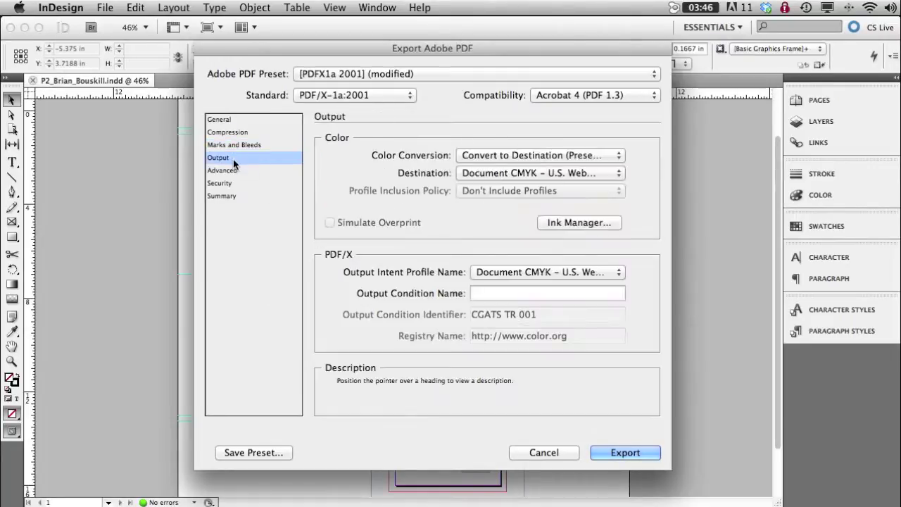
pyautogui.click(618, 180)
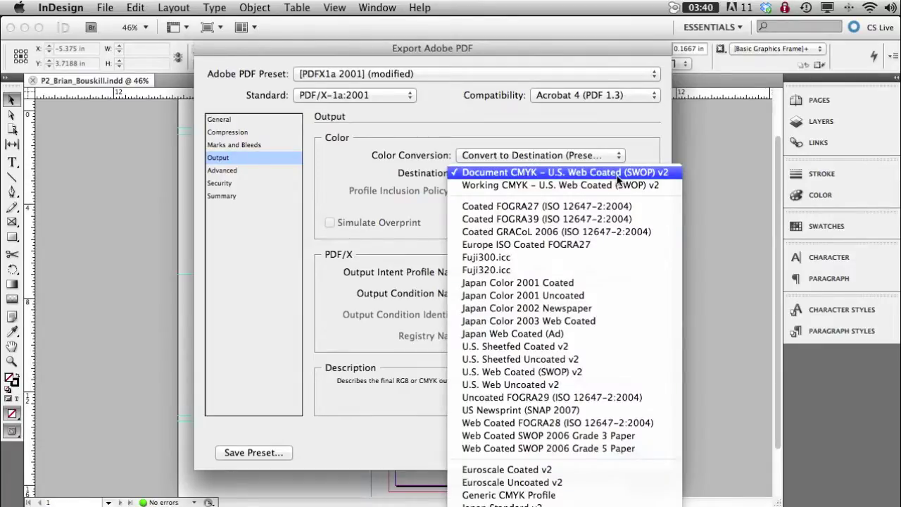
pyautogui.click(648, 145)
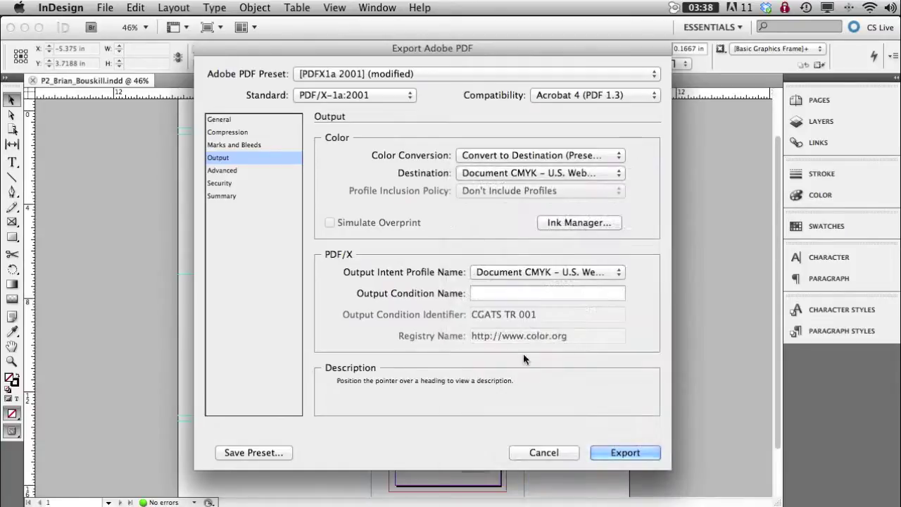
pyautogui.click(620, 450)
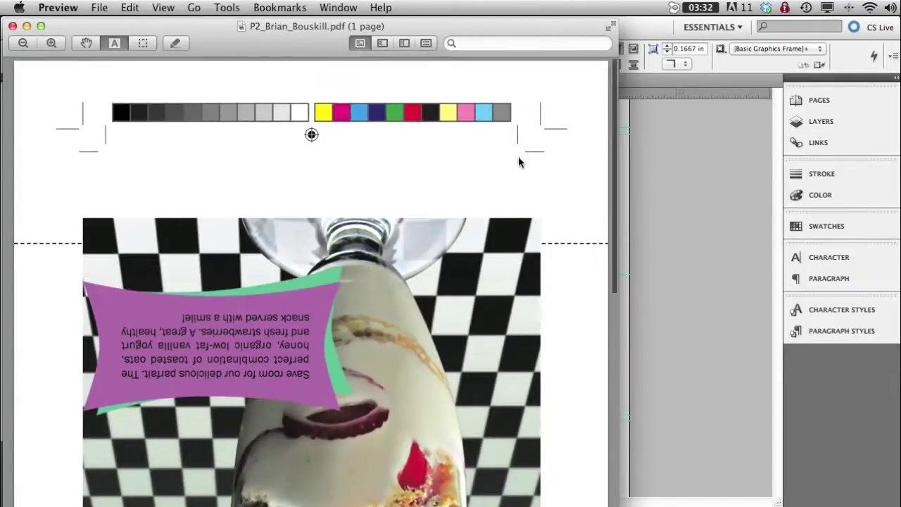
# Examine the printer's marks, bleed and artwork in the exported PDF in Preview, and close it.
pyautogui.scroll(-5, 518, 157)
pyautogui.scroll(4, 519, 158)
pyautogui.scroll(2, 518, 162)
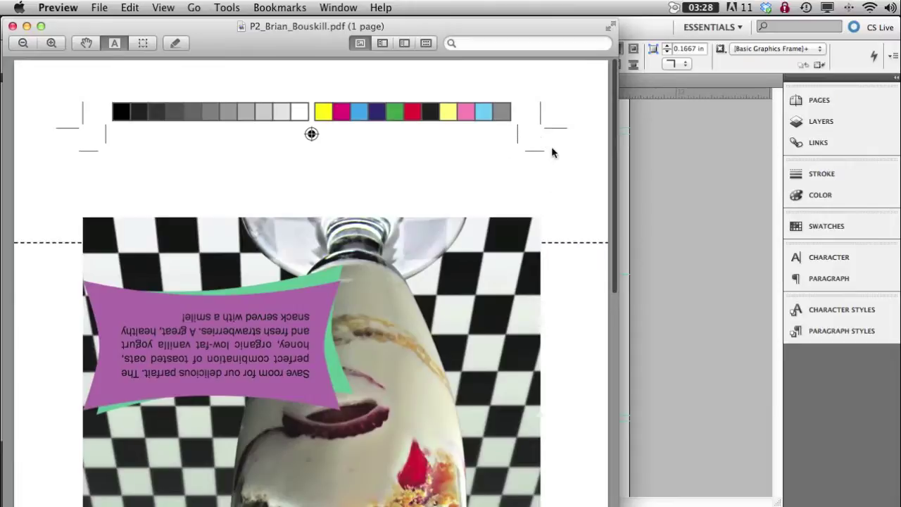
pyautogui.click(12, 27)
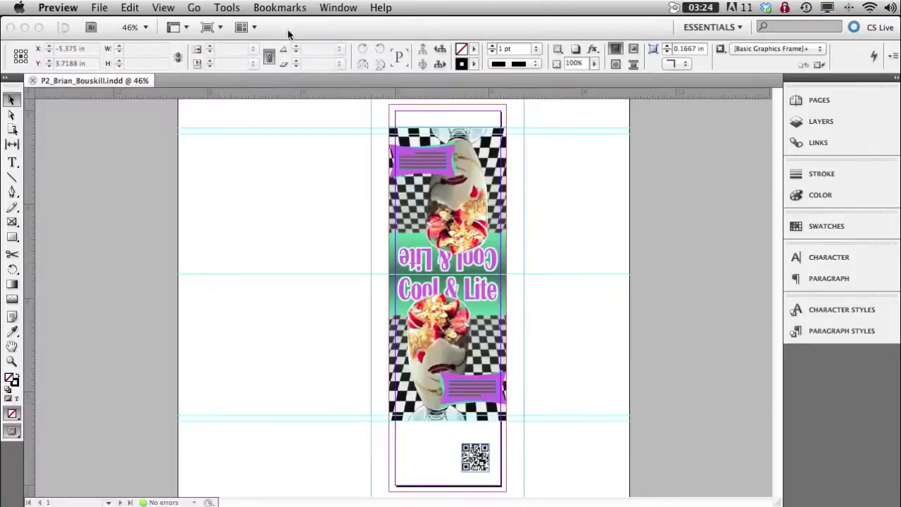
# Start another Adobe PDF (Print) export of the table tent, replacing the existing PDF in the project folder.
pyautogui.click(252, 214)
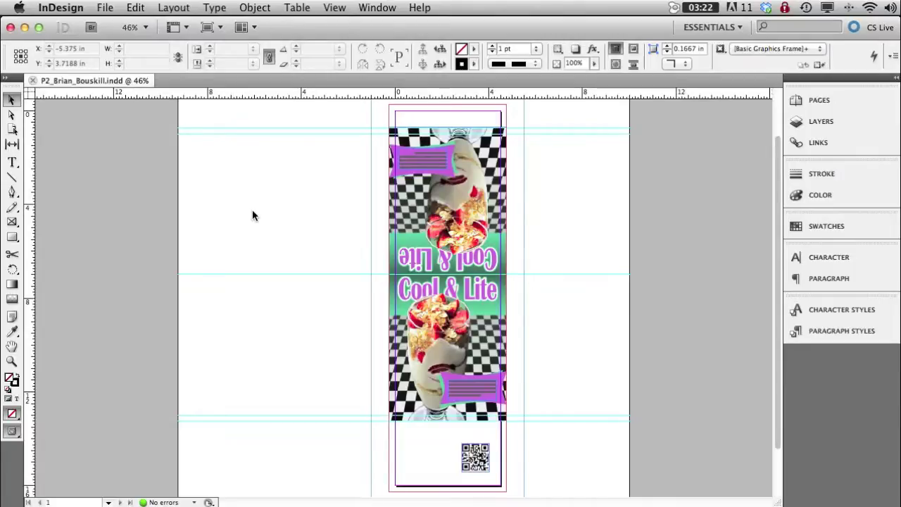
pyautogui.press('super+e')
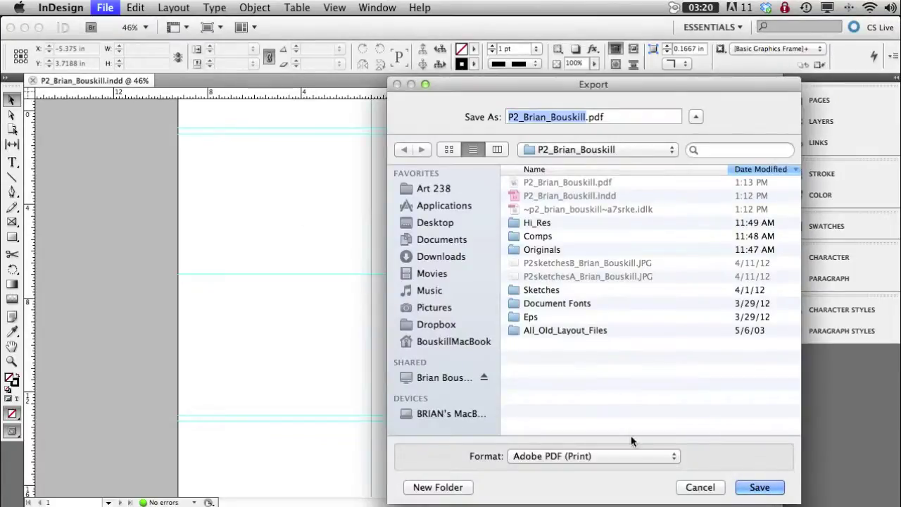
pyautogui.click(762, 487)
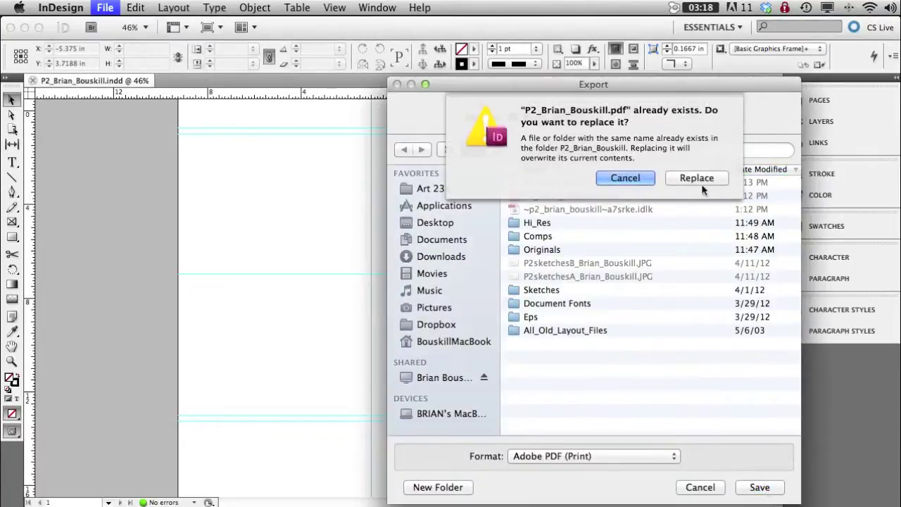
pyautogui.click(700, 180)
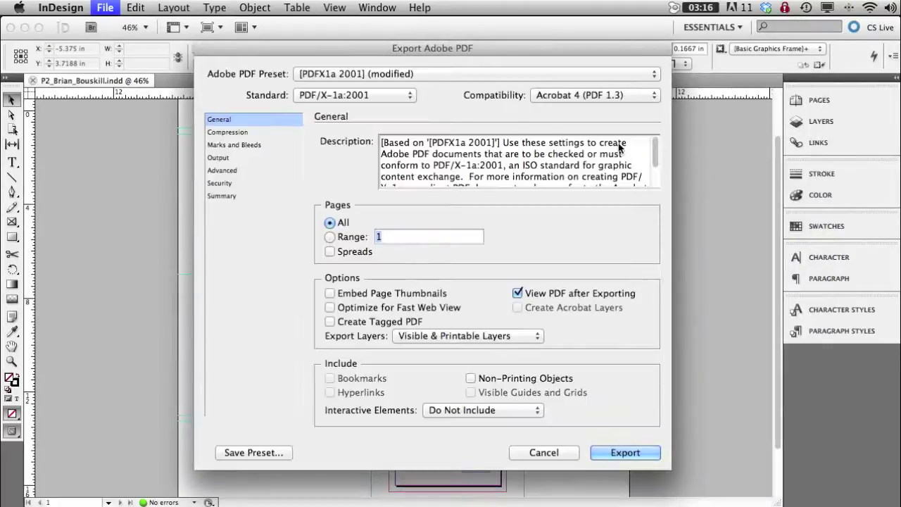
# Increase the offset of the printer's marks and export the PDF with the other marks, bleed and slug settings kept.
pyautogui.click(249, 145)
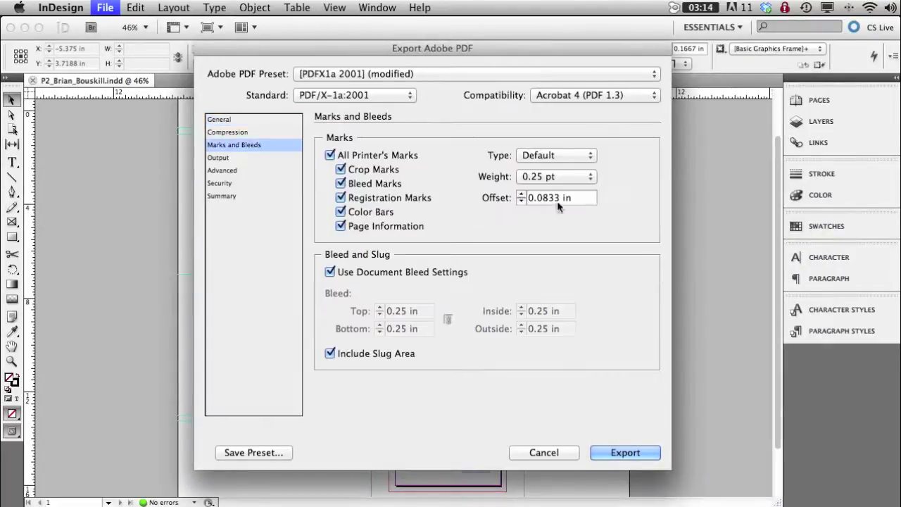
pyautogui.click(520, 195)
pyautogui.click(520, 195)
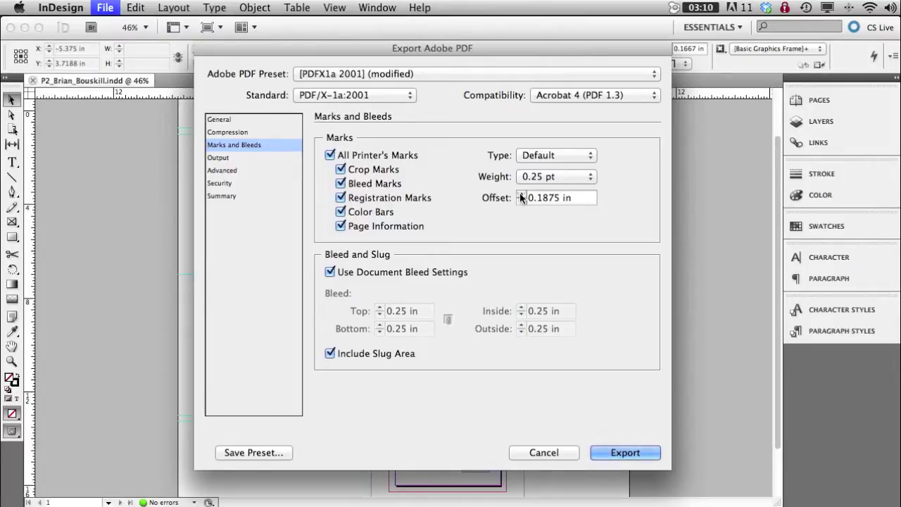
pyautogui.click(520, 195)
pyautogui.click(627, 452)
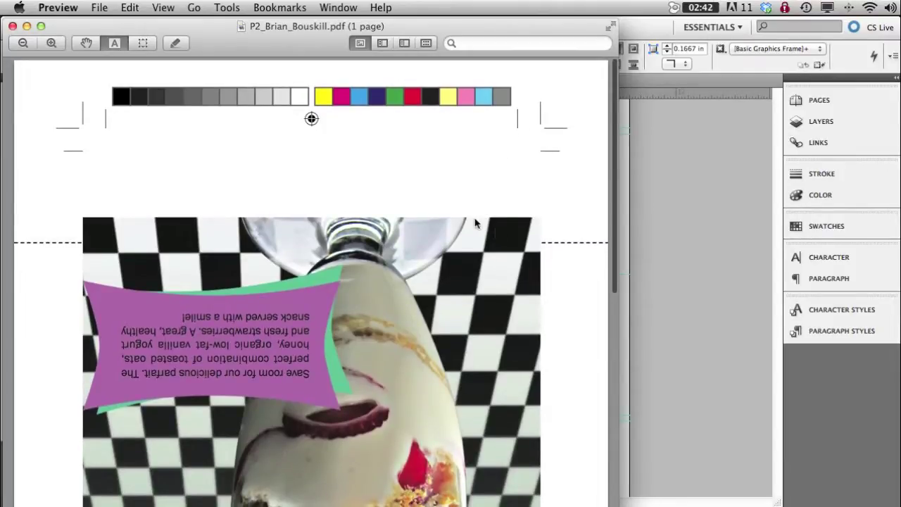
# Examine the re-exported PDF in Preview from top to end, checking the crop marks, fold lines, artwork and QR code.
pyautogui.scroll(-15, 482, 260)
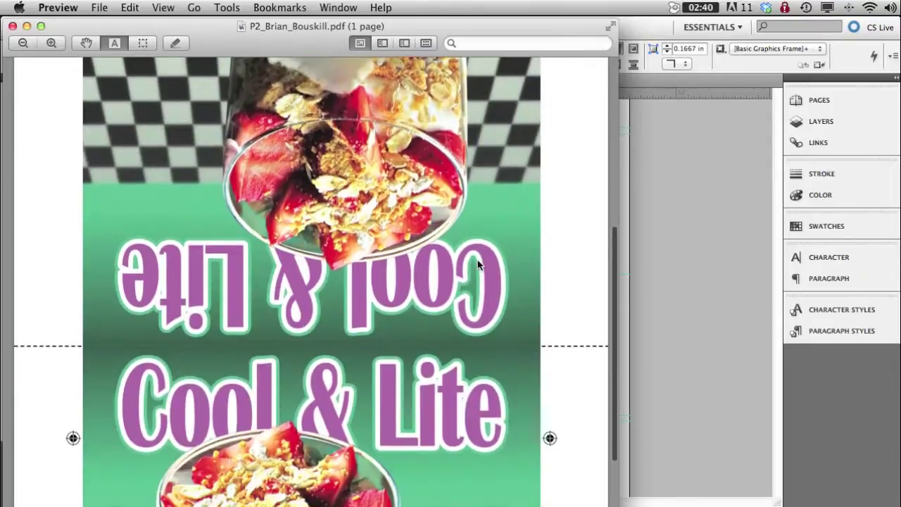
pyautogui.scroll(-5, 478, 264)
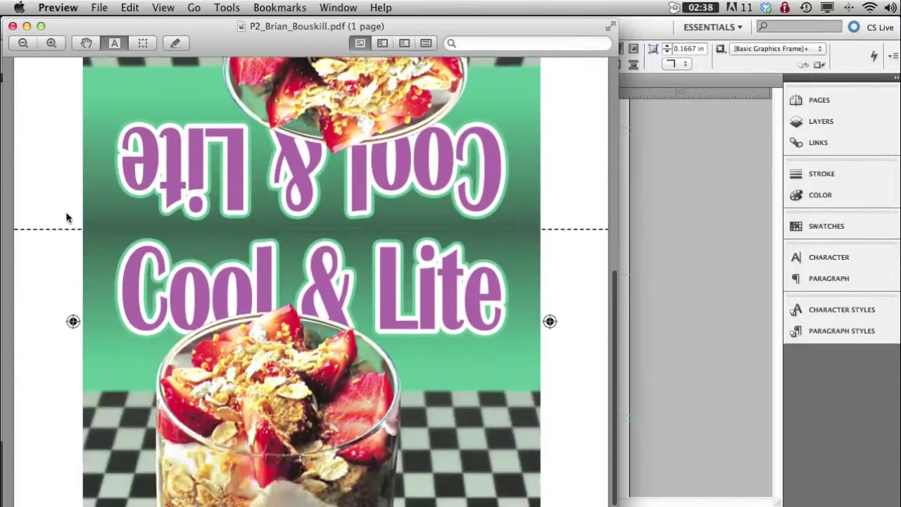
pyautogui.scroll(-10, 508, 285)
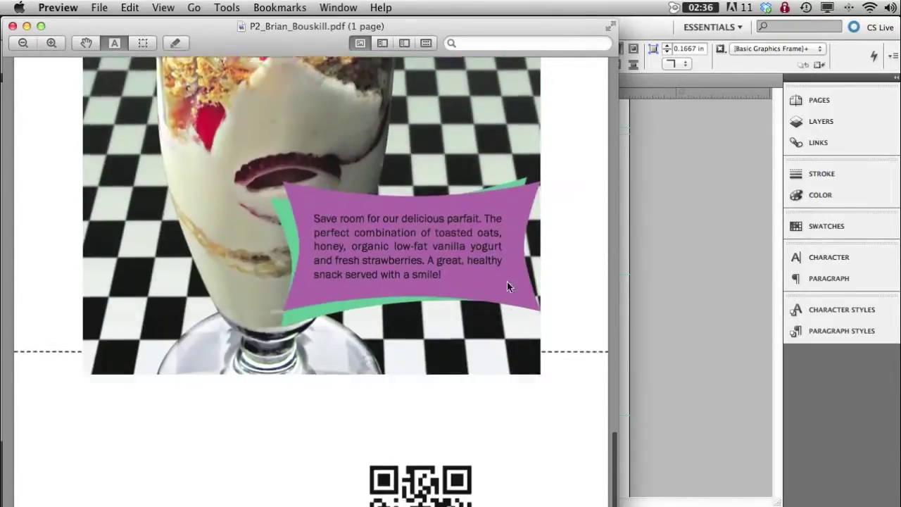
pyautogui.scroll(1, 505, 281)
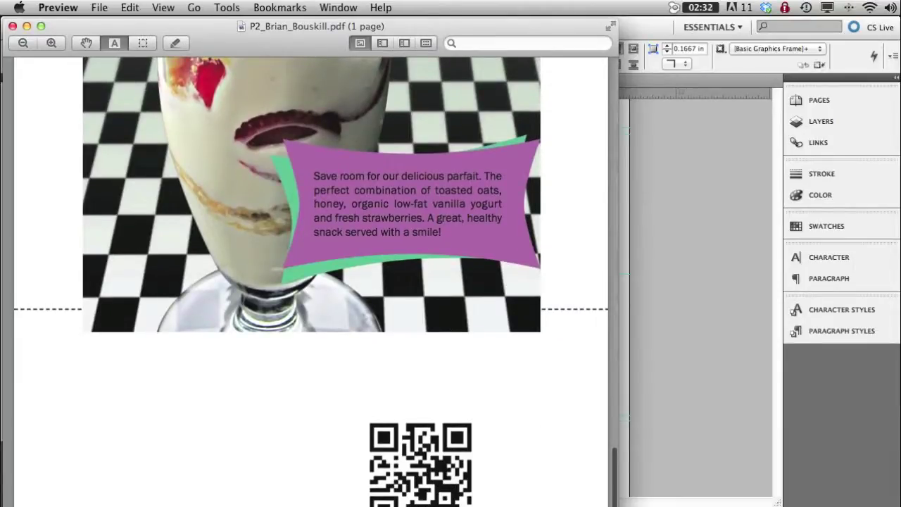
pyautogui.moveTo(617, 504); pyautogui.dragTo(603, 373)
pyautogui.scroll(-5, 561, 331)
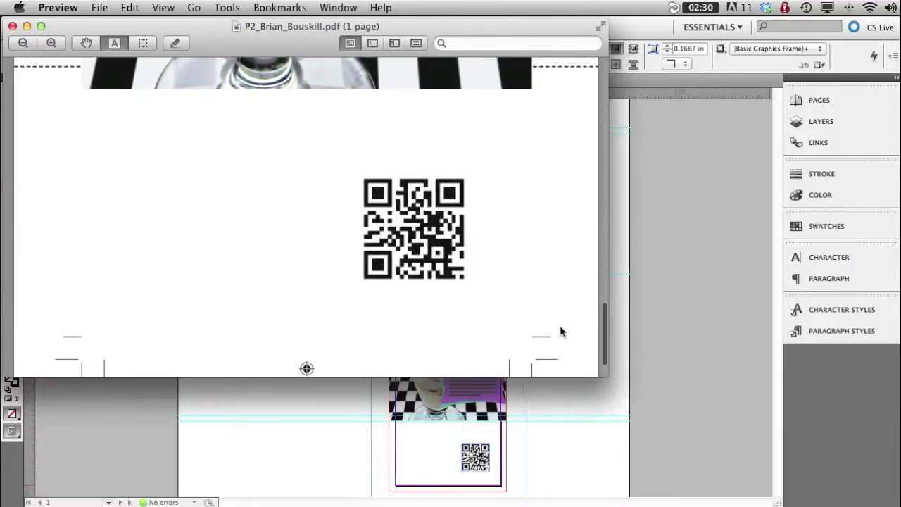
pyautogui.scroll(-2, 526, 335)
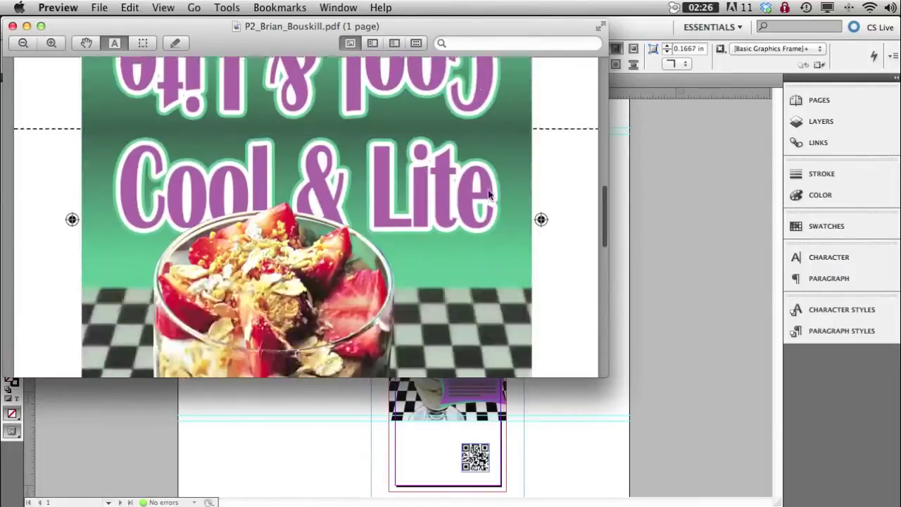
pyautogui.scroll(10, 480, 182)
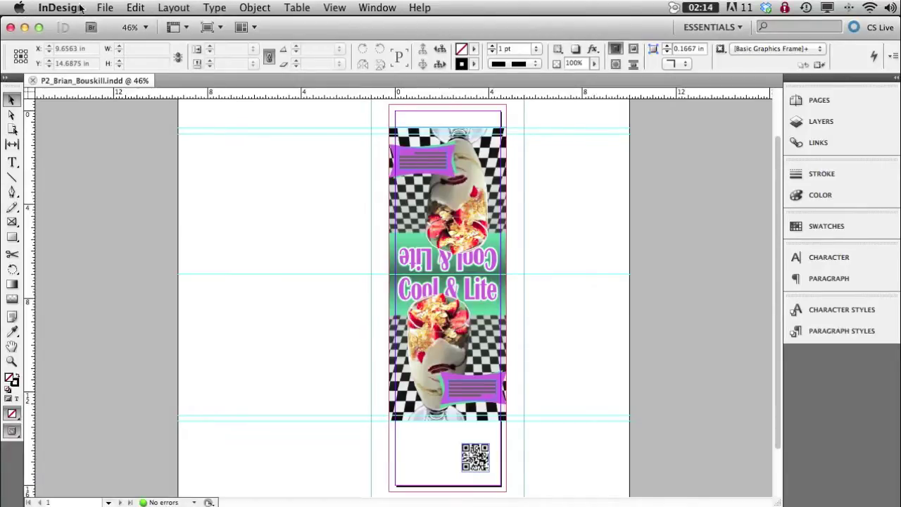
# Package the document into the project folder with the default Instructions.txt, copying fonts and linked graphics and updating graphic links.
pyautogui.click(105, 8)
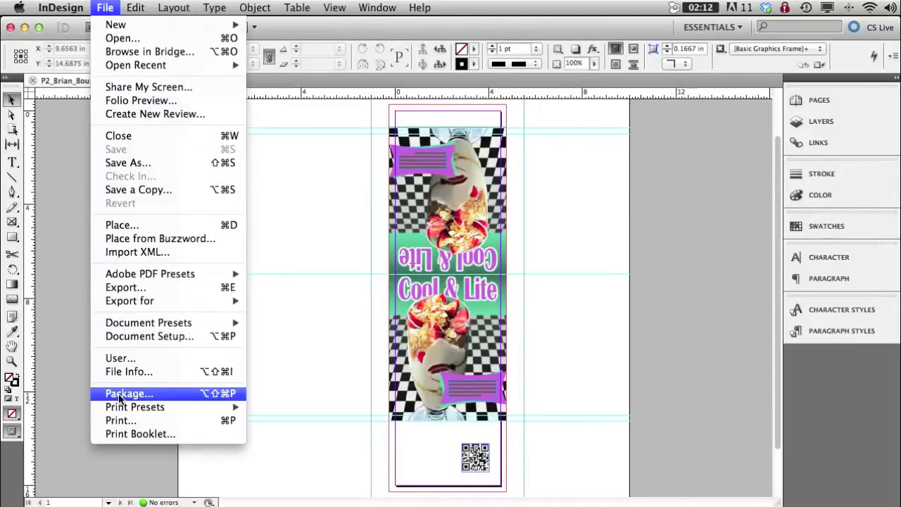
pyautogui.click(119, 396)
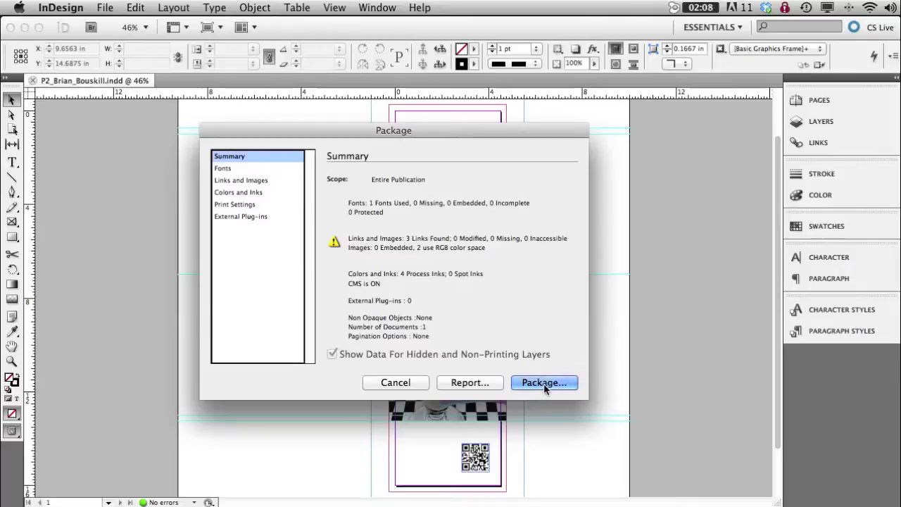
pyautogui.click(544, 383)
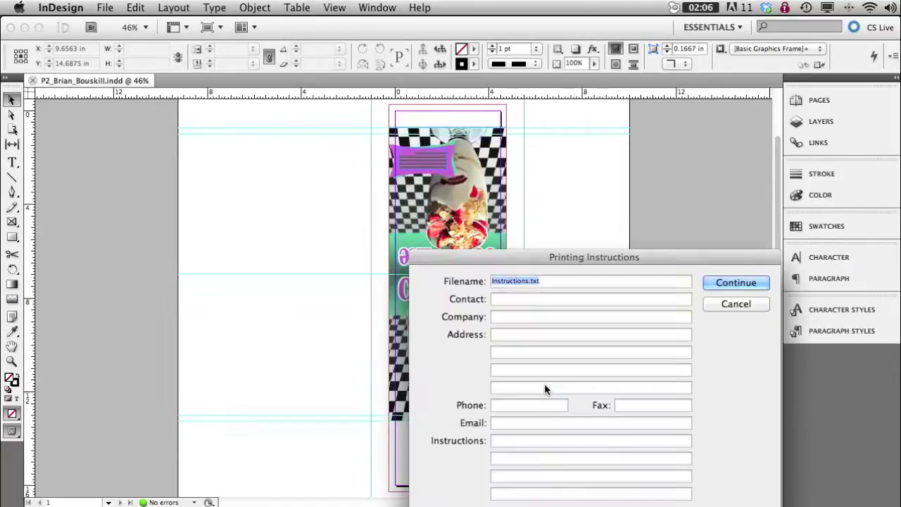
pyautogui.moveTo(618, 246); pyautogui.dragTo(444, 176)
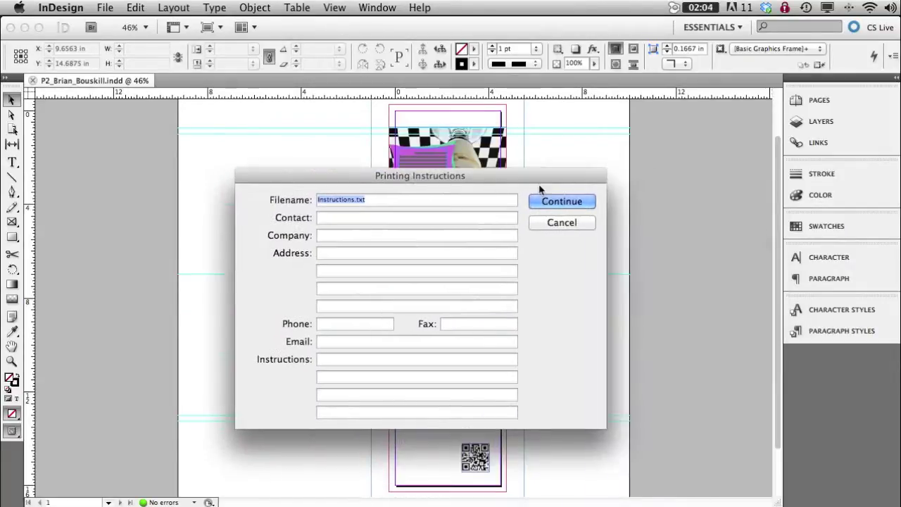
pyautogui.click(561, 202)
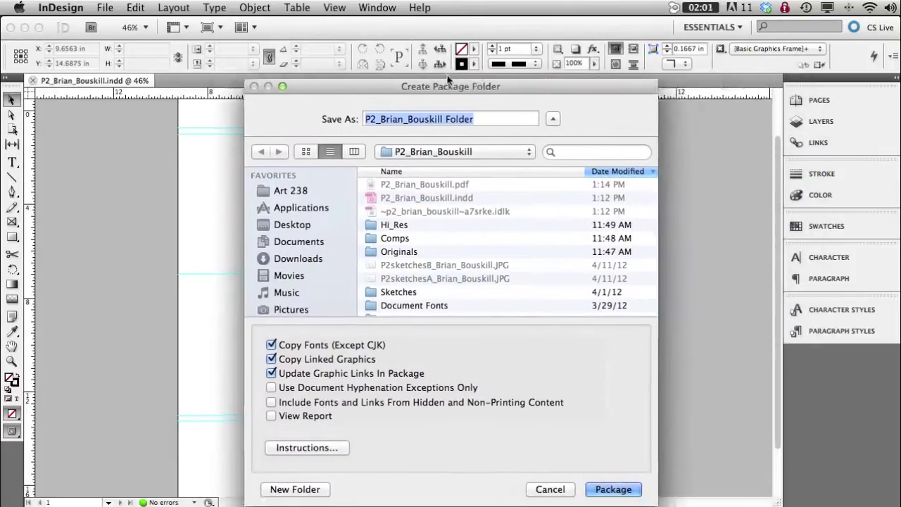
pyautogui.moveTo(448, 79); pyautogui.dragTo(394, 76)
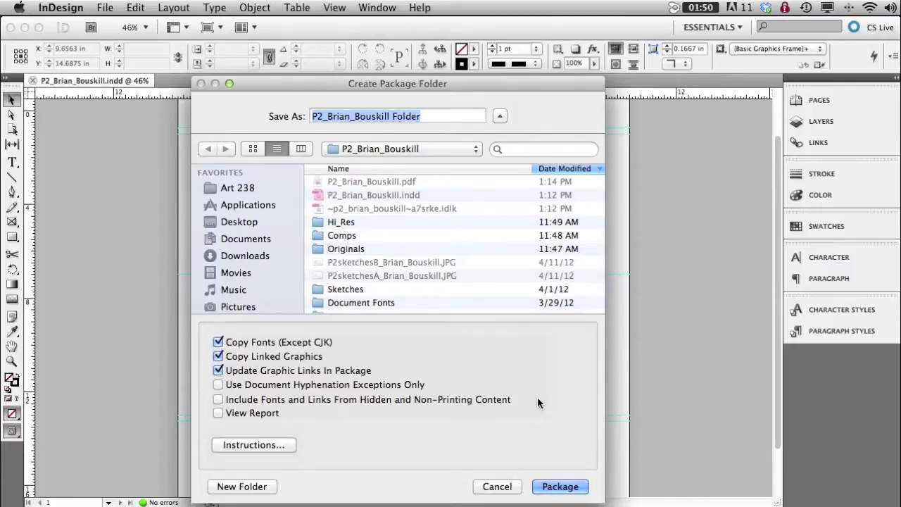
pyautogui.click(560, 486)
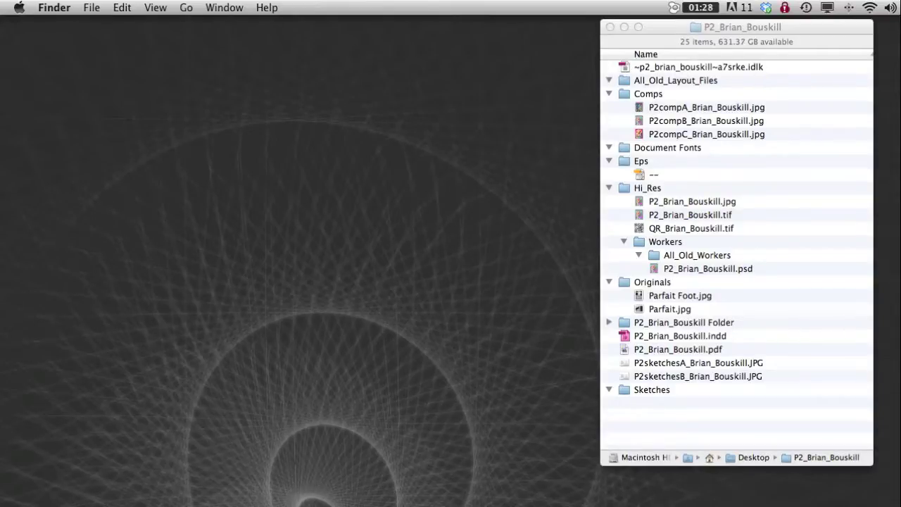
# Switch back to InDesign and quit it.
pyautogui.press('super+Tab')
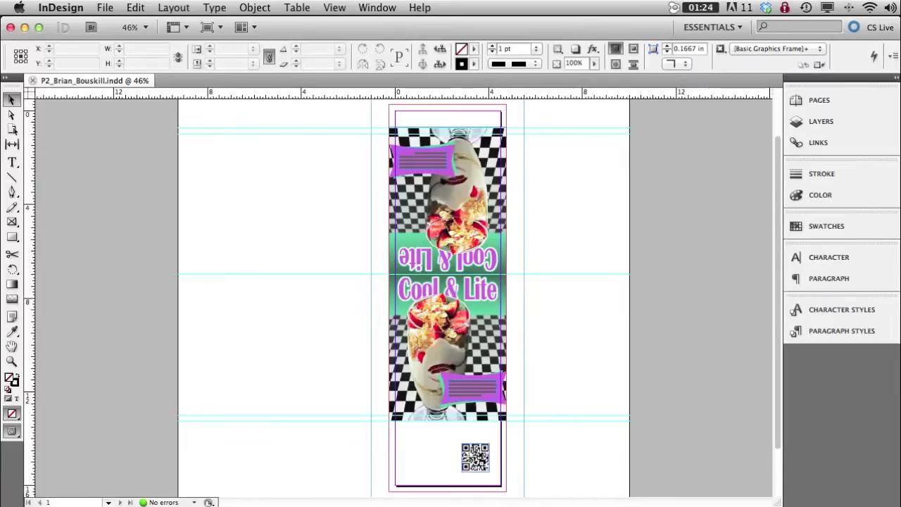
pyautogui.press('super+q')
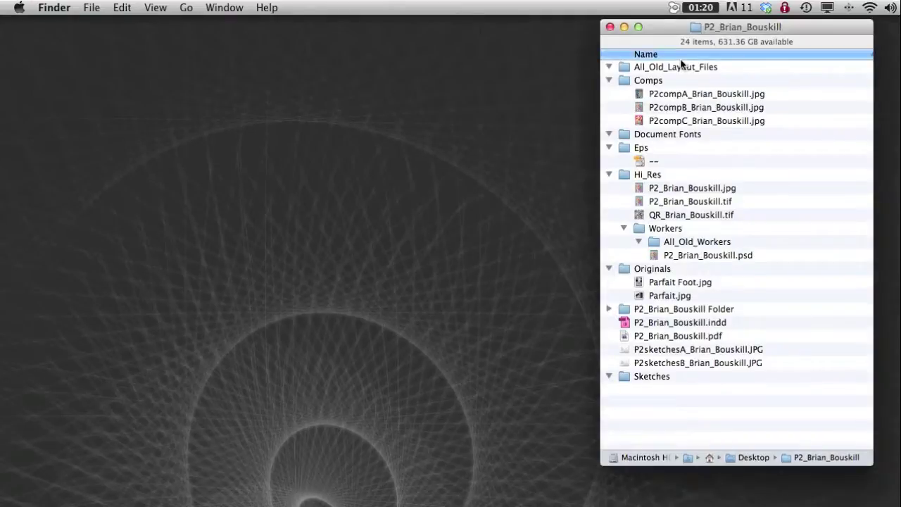
# Move the two loose sketch JPG files, A and B, into the Sketches folder of the project in Finder.
pyautogui.click(673, 326)
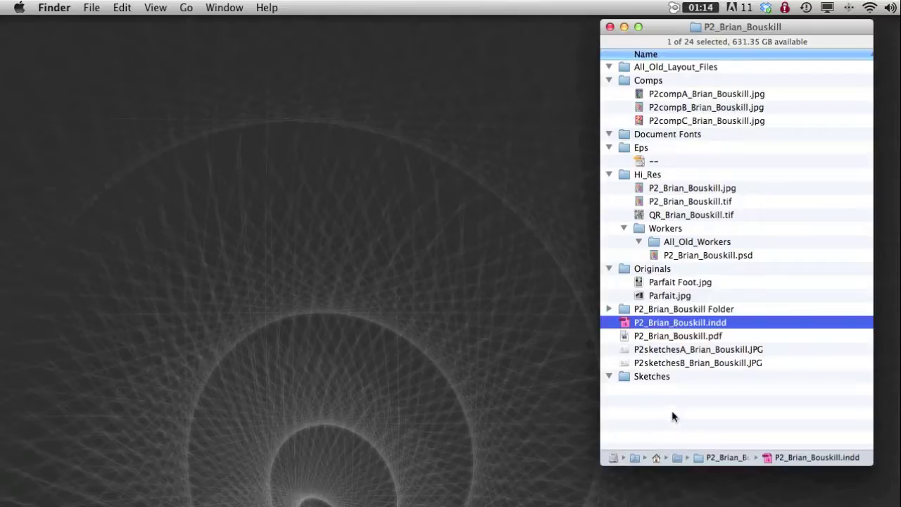
pyautogui.click(669, 362)
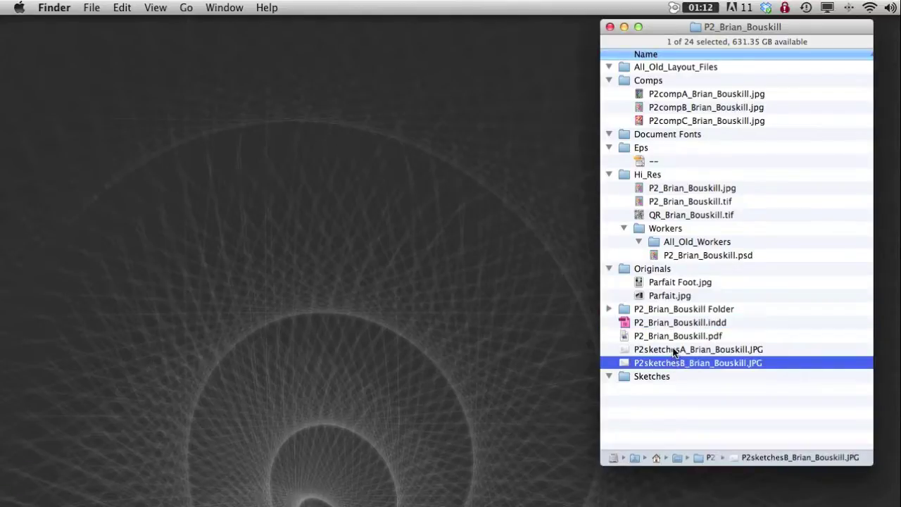
pyautogui.keyDown('shift'); pyautogui.click(677, 349); pyautogui.keyUp('shift')
pyautogui.moveTo(688, 365); pyautogui.dragTo(652, 376)
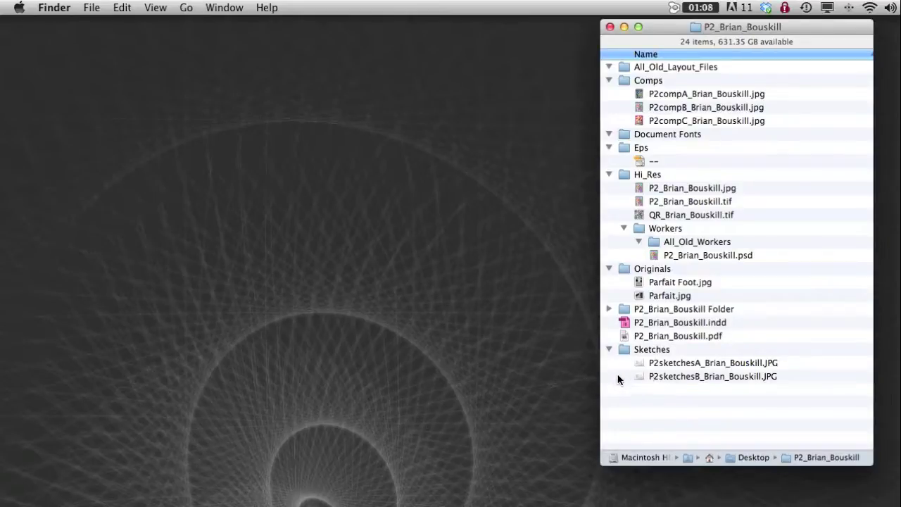
# Review the project files in Finder and expand the package folder to examine its fonts, instructions, links and InDesign document.
pyautogui.click(660, 326)
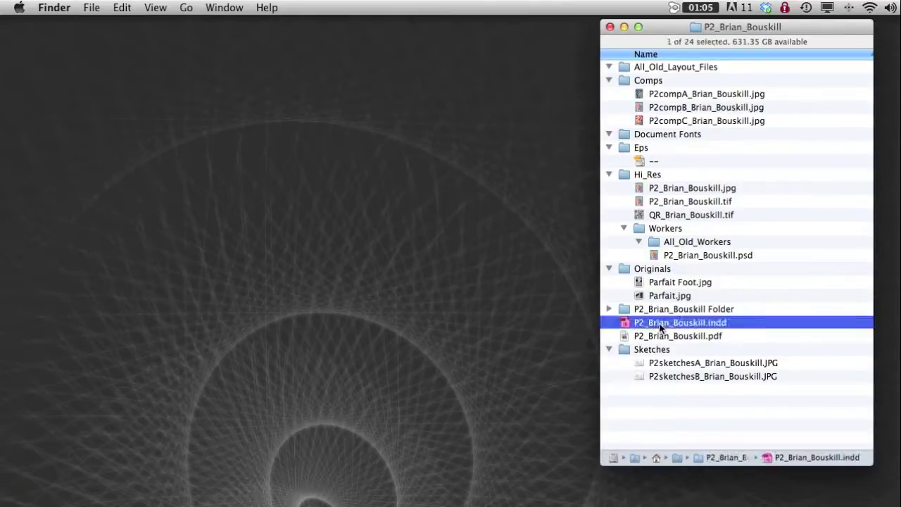
pyautogui.click(701, 339)
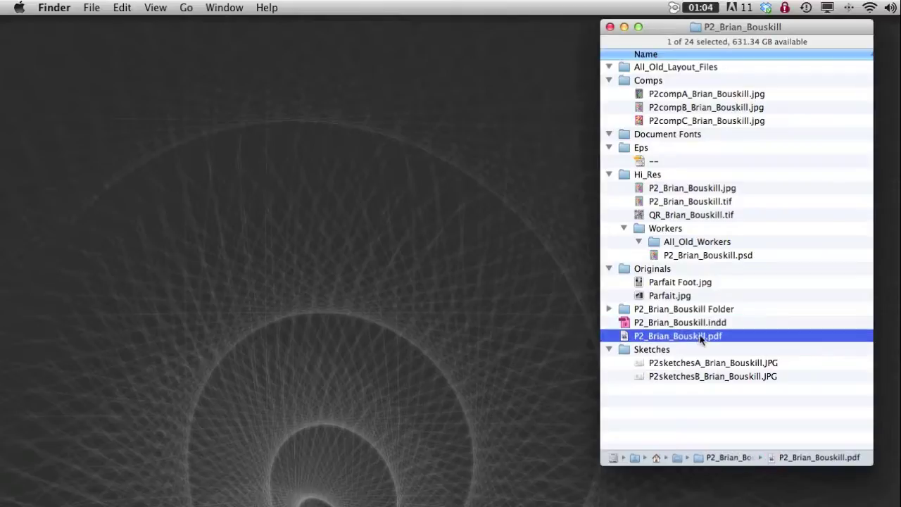
pyautogui.click(608, 310)
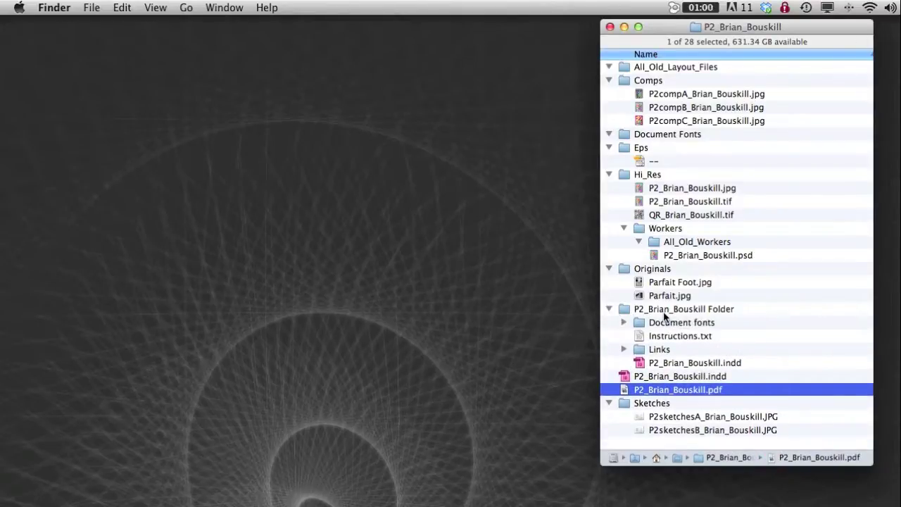
pyautogui.click(623, 321)
pyautogui.click(623, 349)
pyautogui.click(623, 350)
pyautogui.click(694, 363)
pyautogui.click(817, 430)
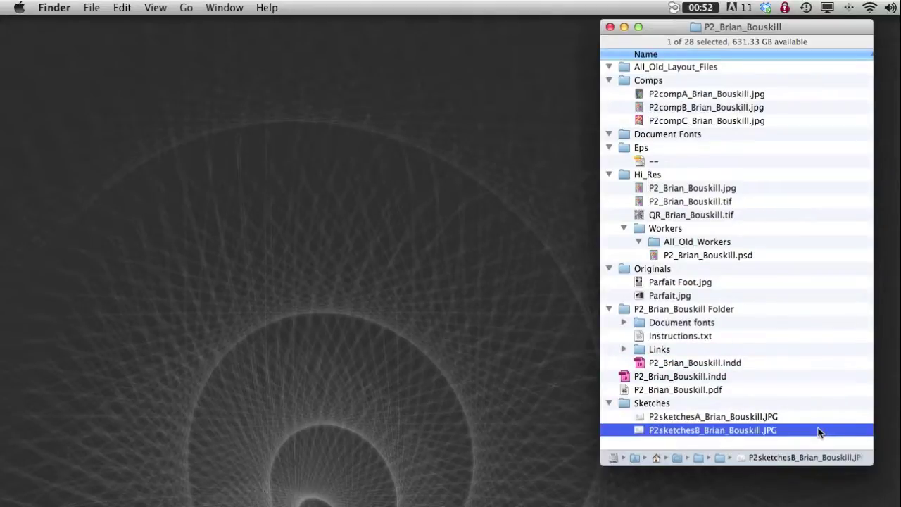
pyautogui.click(620, 347)
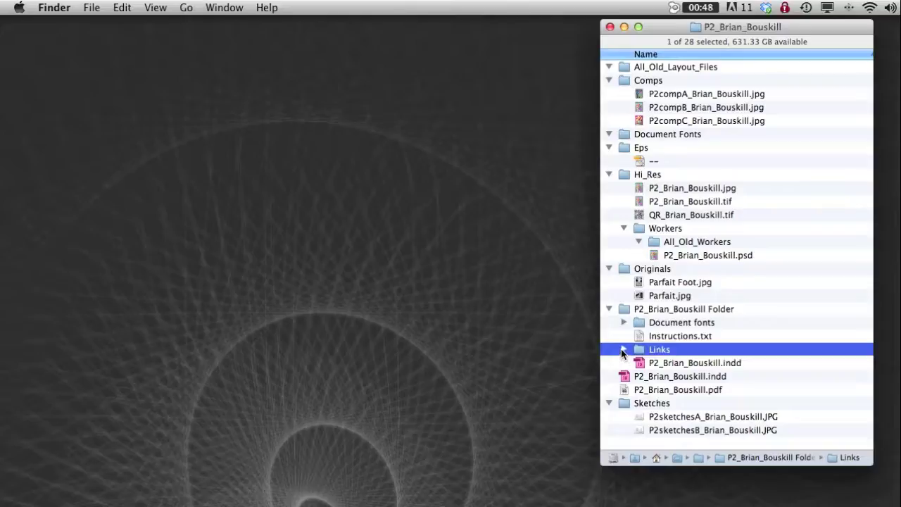
pyautogui.click(824, 95)
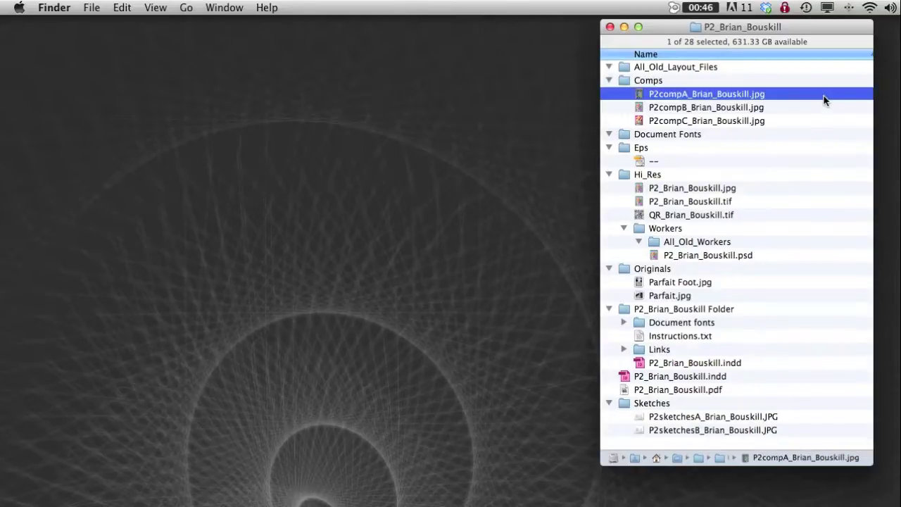
pyautogui.click(821, 79)
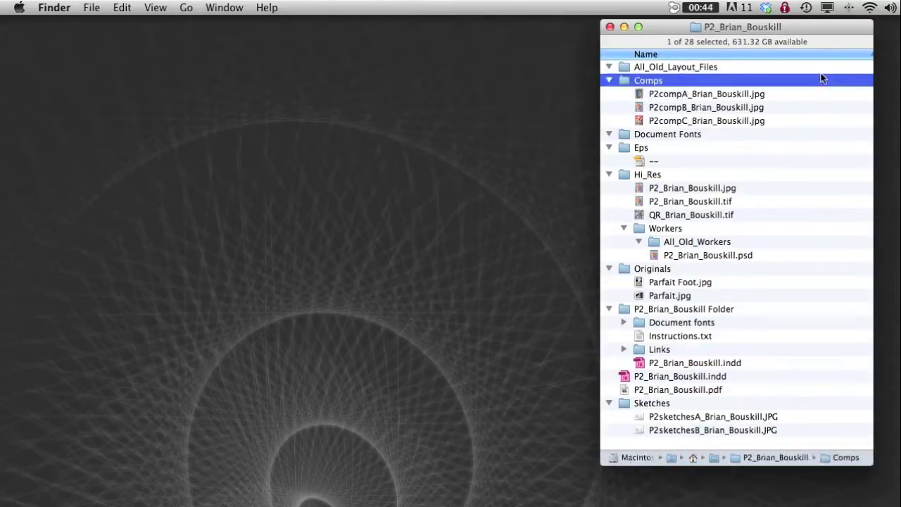